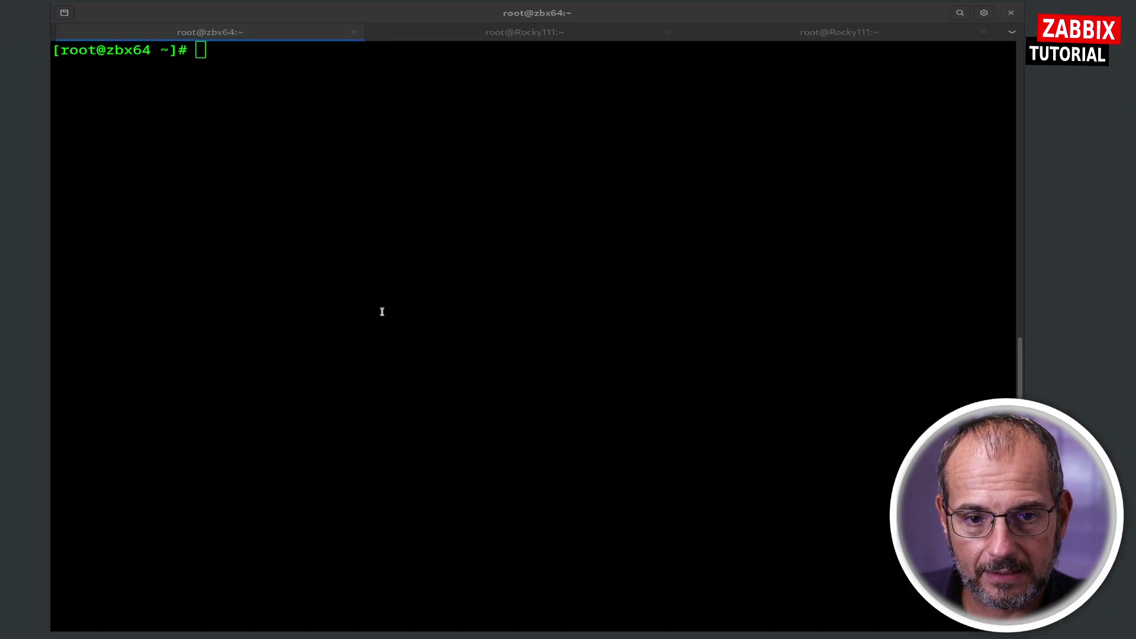
Open /etc/zabbix/zabbix_agent2.conf in vi and search it for "Serv"
{"action": "key", "text": "ctrl+r"}
{"action": "type", "text": "vi"}
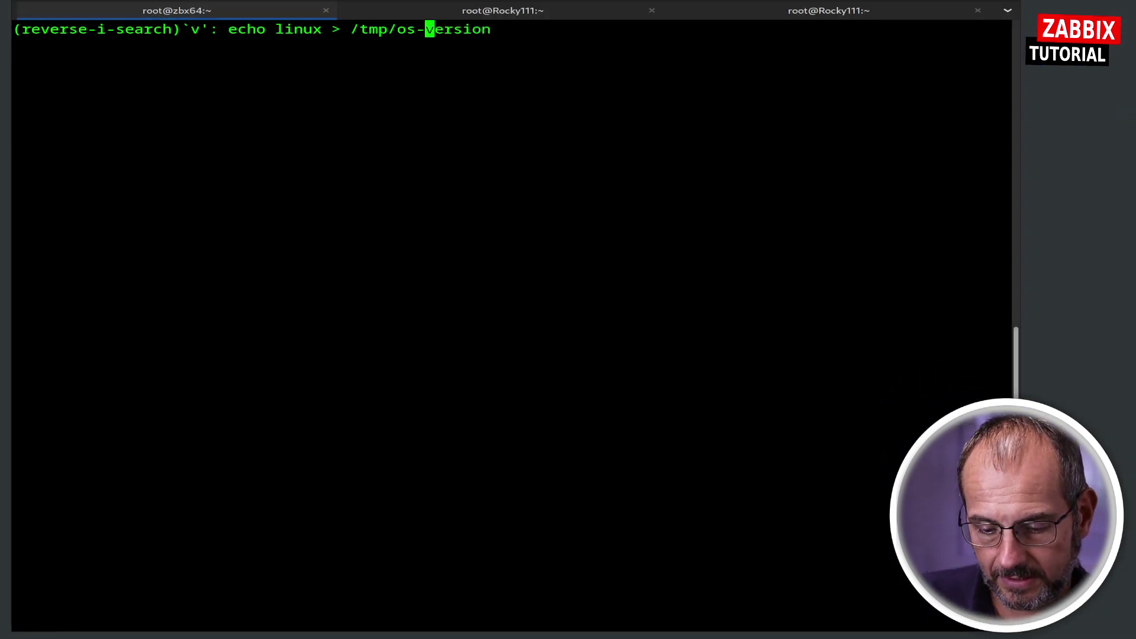
{"action": "key", "text": "Return"}
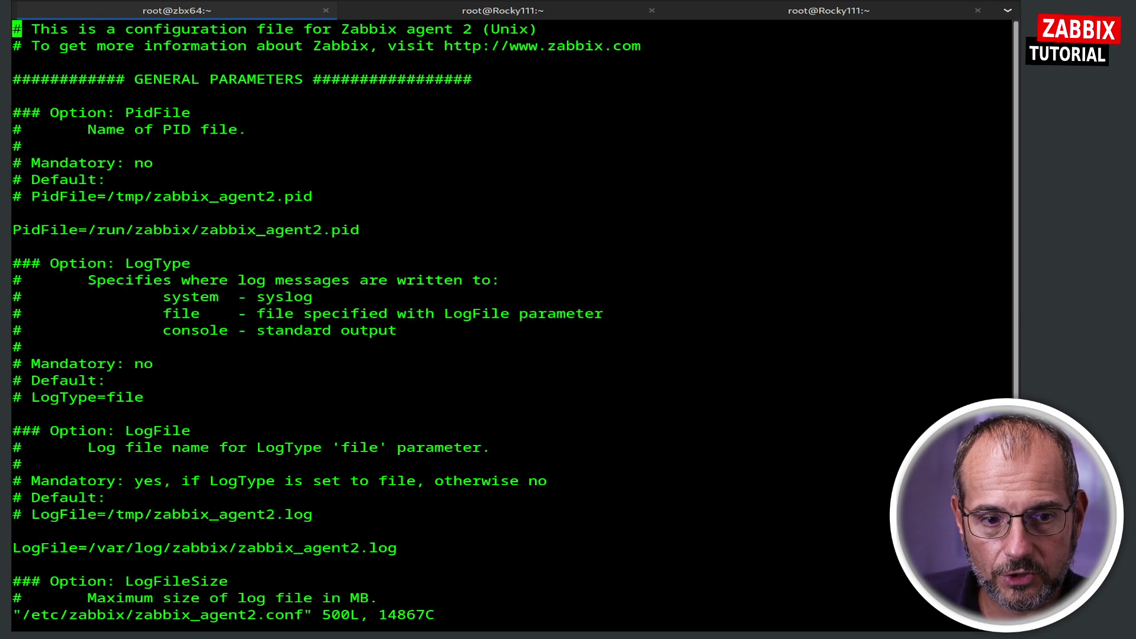
{"action": "type", "text": "/Serv"}
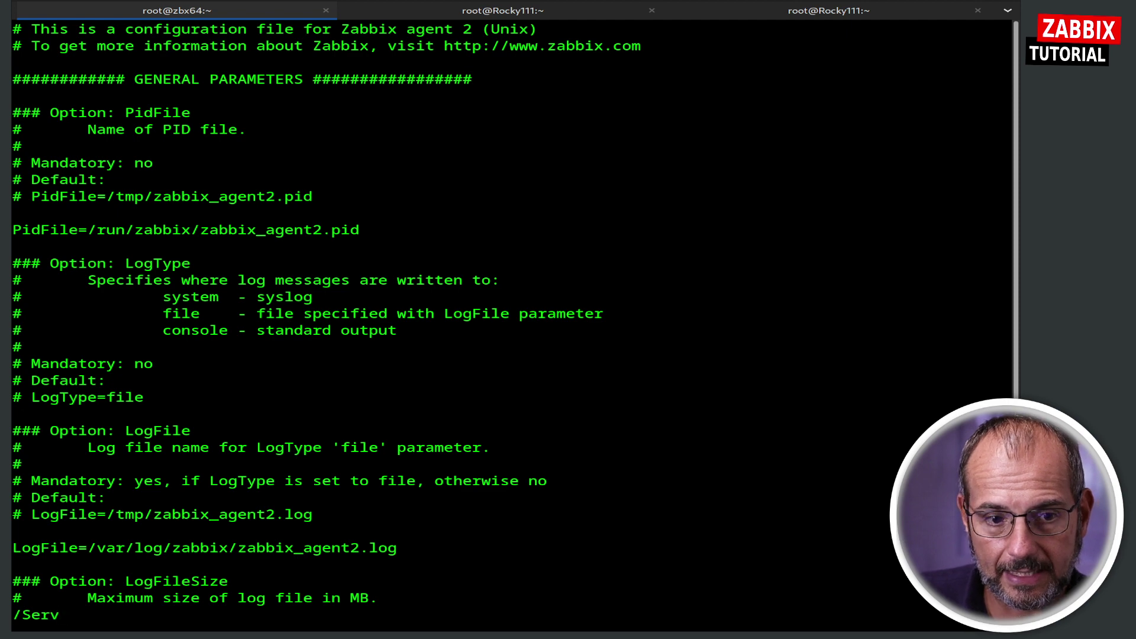
{"action": "key", "text": "Return"}
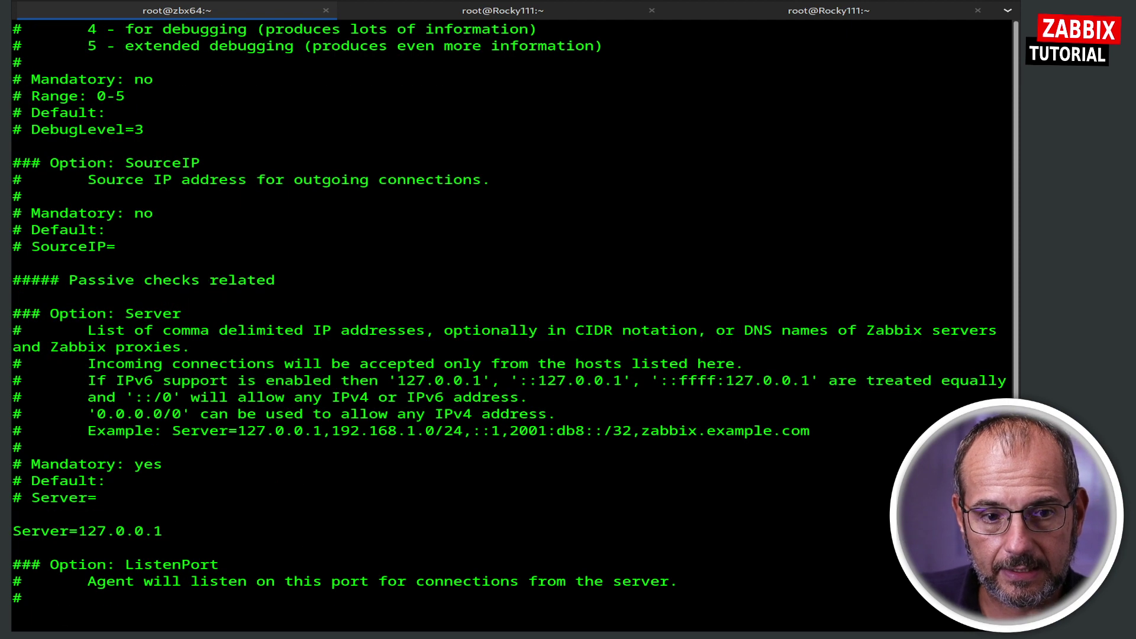
Examine the agent configuration from the passive check Server option down through the ServerActive setting
{"action": "key", "text": "Down"}
{"action": "key", "text": "Down"}
{"action": "key", "text": "Down"}
{"action": "key", "text": "Down"}
{"action": "key", "text": "Down"}
{"action": "key", "text": "Down"}
{"action": "key", "text": "Down"}
{"action": "key", "text": "Down"}
{"action": "key", "text": "Down"}
{"action": "key", "text": "Down"}
{"action": "key", "text": "Down"}
{"action": "key", "text": "Down"}
{"action": "key", "text": "Down"}
{"action": "key", "text": "Down"}
{"action": "key", "text": "Down"}
{"action": "key", "text": "Down"}
{"action": "key", "text": "Down"}
{"action": "key", "text": "Down"}
{"action": "key", "text": "Down"}
{"action": "key", "text": "Down"}
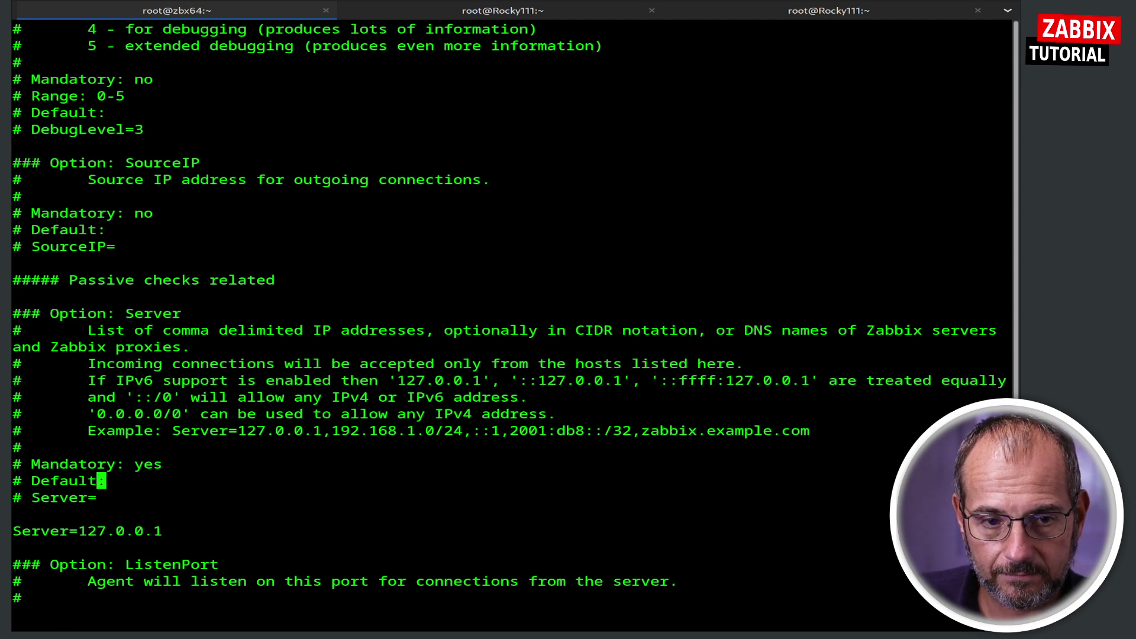
{"action": "key", "text": "Down"}
{"action": "key", "text": "Down"}
{"action": "key", "text": "Down"}
{"action": "key", "text": "Down"}
{"action": "key", "text": "Down"}
{"action": "key", "text": "Down"}
{"action": "key", "text": "Down"}
{"action": "key", "text": "Down"}
{"action": "key", "text": "Down"}
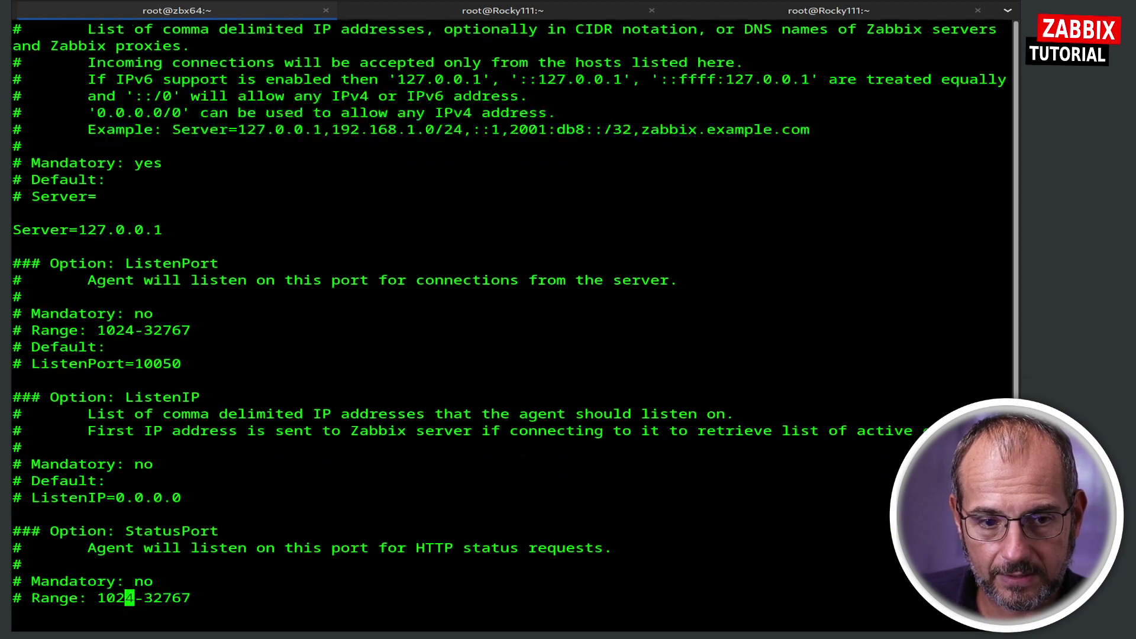
{"action": "key", "text": "Down"}
{"action": "key", "text": "Down"}
{"action": "key", "text": "Down"}
{"action": "key", "text": "Down"}
{"action": "key", "text": "Down"}
{"action": "key", "text": "Down"}
{"action": "key", "text": "Down"}
{"action": "key", "text": "Down"}
{"action": "key", "text": "Down"}
{"action": "key", "text": "Down"}
{"action": "key", "text": "Down"}
{"action": "key", "text": "Down"}
{"action": "key", "text": "Down"}
{"action": "key", "text": "Down"}
{"action": "key", "text": "Down"}
{"action": "key", "text": "Down"}
{"action": "key", "text": "Down"}
{"action": "key", "text": "Down"}
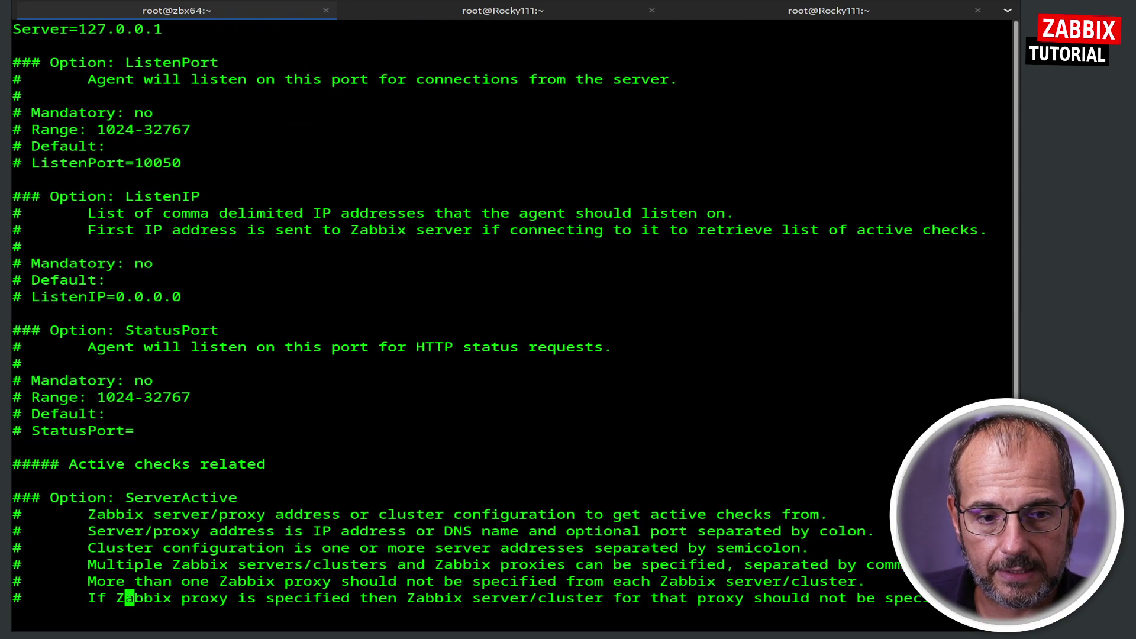
{"action": "key", "text": "Down"}
{"action": "key", "text": "Down"}
{"action": "key", "text": "Down"}
{"action": "key", "text": "Down"}
{"action": "key", "text": "Down"}
{"action": "key", "text": "Down"}
{"action": "key", "text": "Down"}
{"action": "key", "text": "Down"}
{"action": "key", "text": "Down"}
{"action": "key", "text": "Down"}
{"action": "key", "text": "Down"}
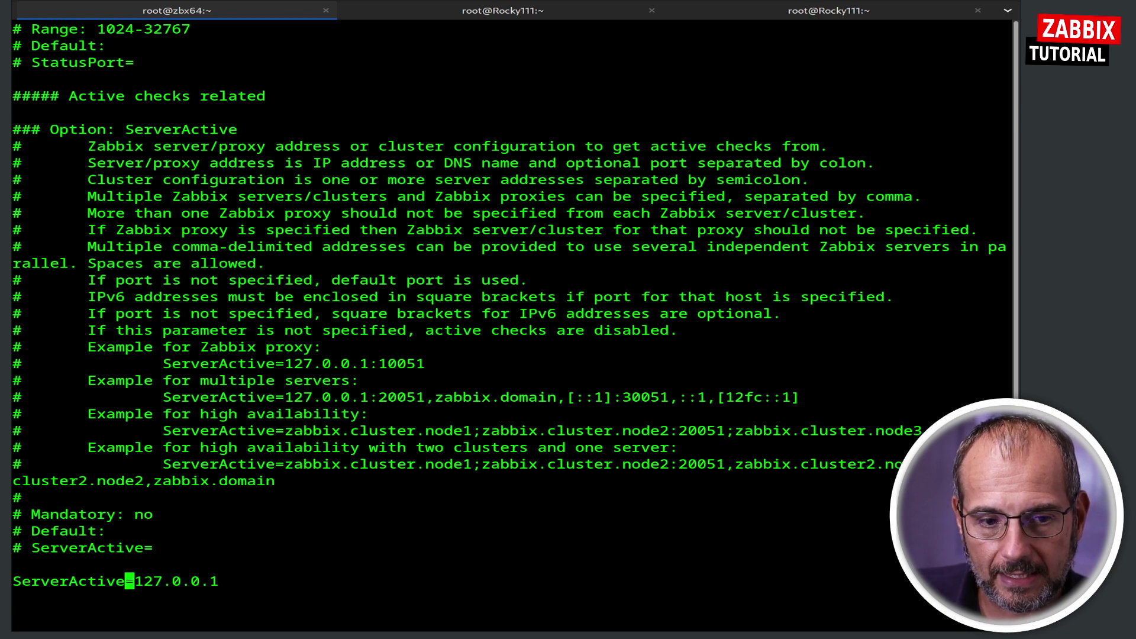
Examine the Hostname and HostnameItem options in the agent configuration file
{"action": "key", "text": "Down"}
{"action": "key", "text": "Down"}
{"action": "key", "text": "Down"}
{"action": "key", "text": "Down"}
{"action": "key", "text": "Down"}
{"action": "key", "text": "Down"}
{"action": "key", "text": "Down"}
{"action": "key", "text": "Down"}
{"action": "key", "text": "Down"}
{"action": "key", "text": "Down"}
{"action": "key", "text": "Down"}
{"action": "key", "text": "Down"}
{"action": "key", "text": "Down"}
{"action": "key", "text": "Down"}
{"action": "key", "text": "Down"}
{"action": "key", "text": "Down"}
{"action": "key", "text": "Down"}
{"action": "key", "text": "Down"}
{"action": "key", "text": "Down"}
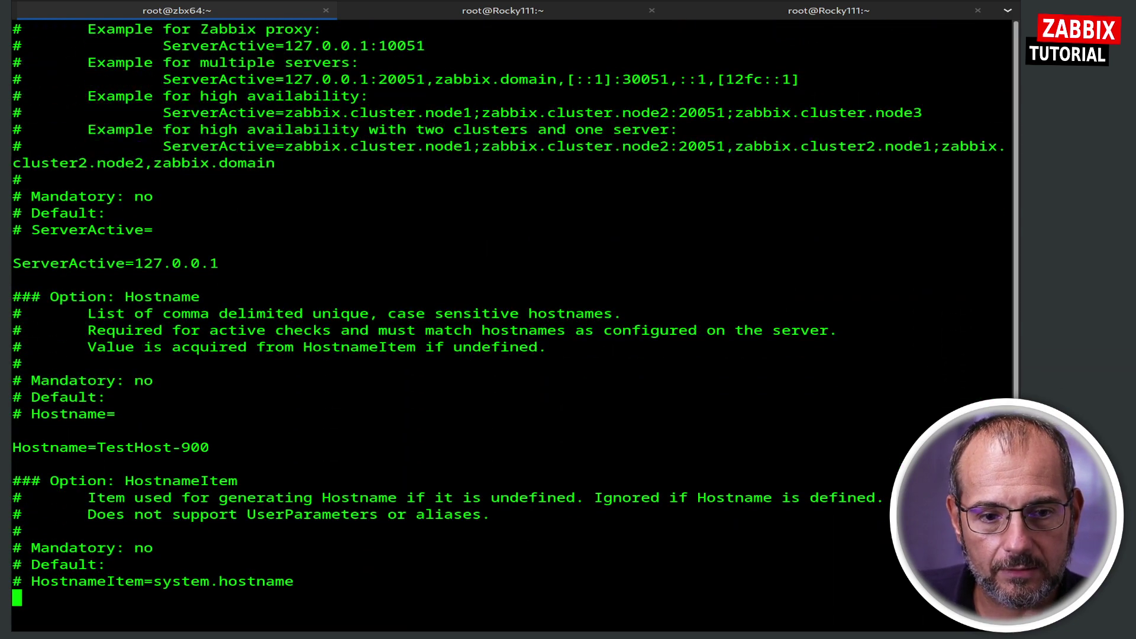
{"action": "key", "text": "Up"}
{"action": "key", "text": "Up"}
{"action": "key", "text": "Up"}
{"action": "key", "text": "Up"}
{"action": "key", "text": "Up"}
{"action": "key", "text": "Up"}
{"action": "key", "text": "Up"}
{"action": "key", "text": "Up"}
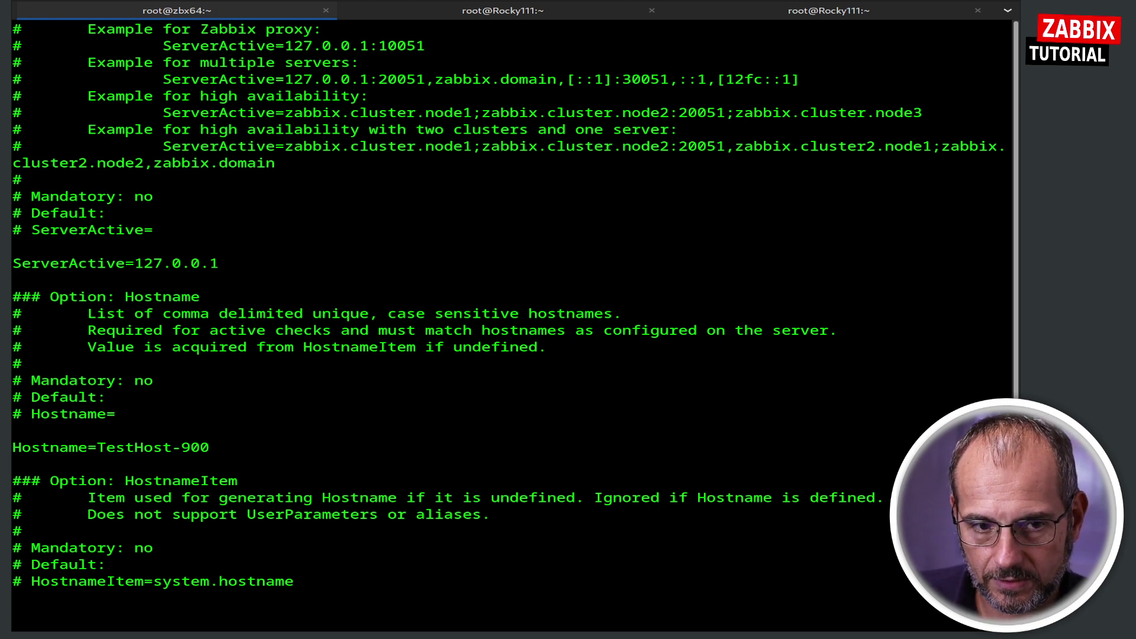
{"action": "key", "text": "Down"}
{"action": "key", "text": "Down"}
{"action": "key", "text": "Down"}
{"action": "key", "text": "Down"}
{"action": "key", "text": "Down"}
{"action": "key", "text": "Down"}
{"action": "key", "text": "Down"}
{"action": "key", "text": "Down"}
{"action": "key", "text": "Down"}
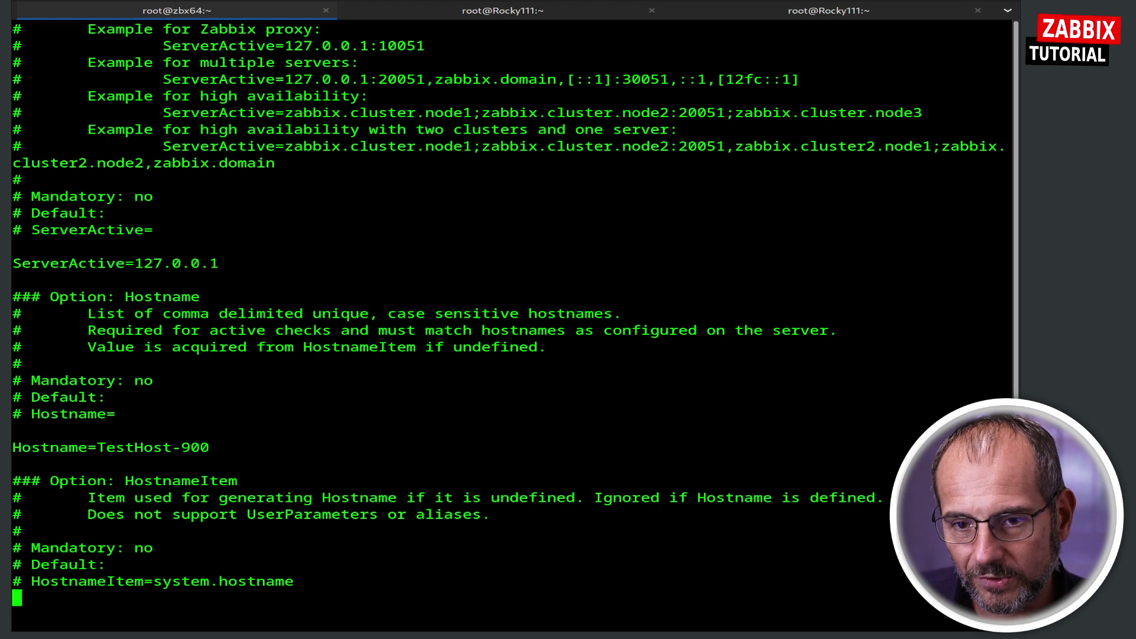
{"action": "key", "text": "Down"}
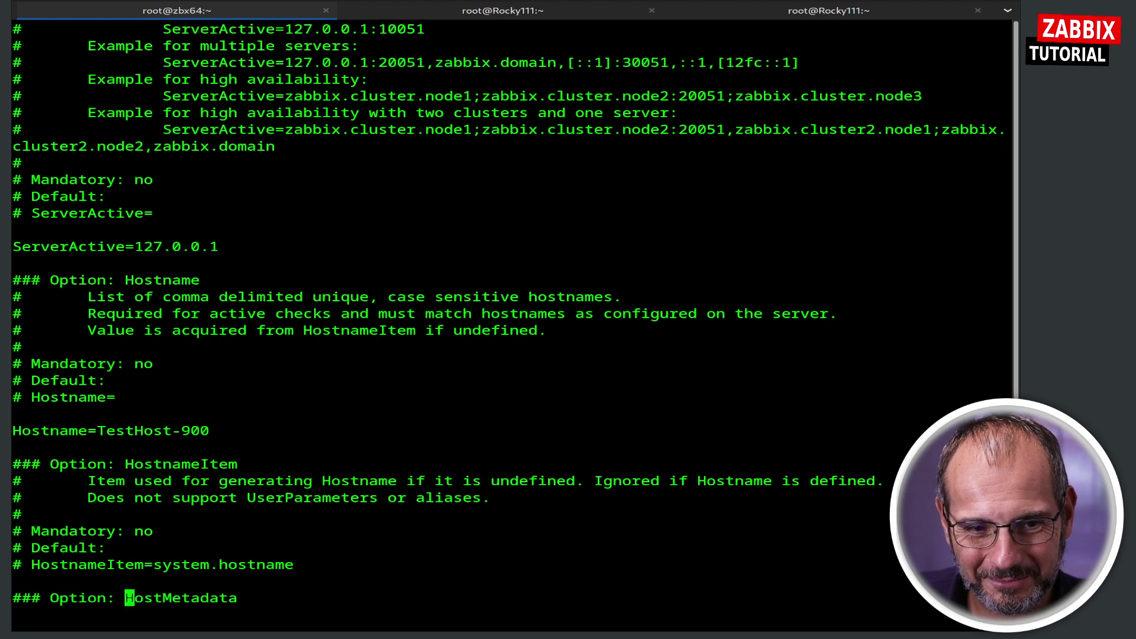
Search the configuration file for "Meta" and go through the matches to the HostMetadataItem option
{"action": "type", "text": "/Me"}
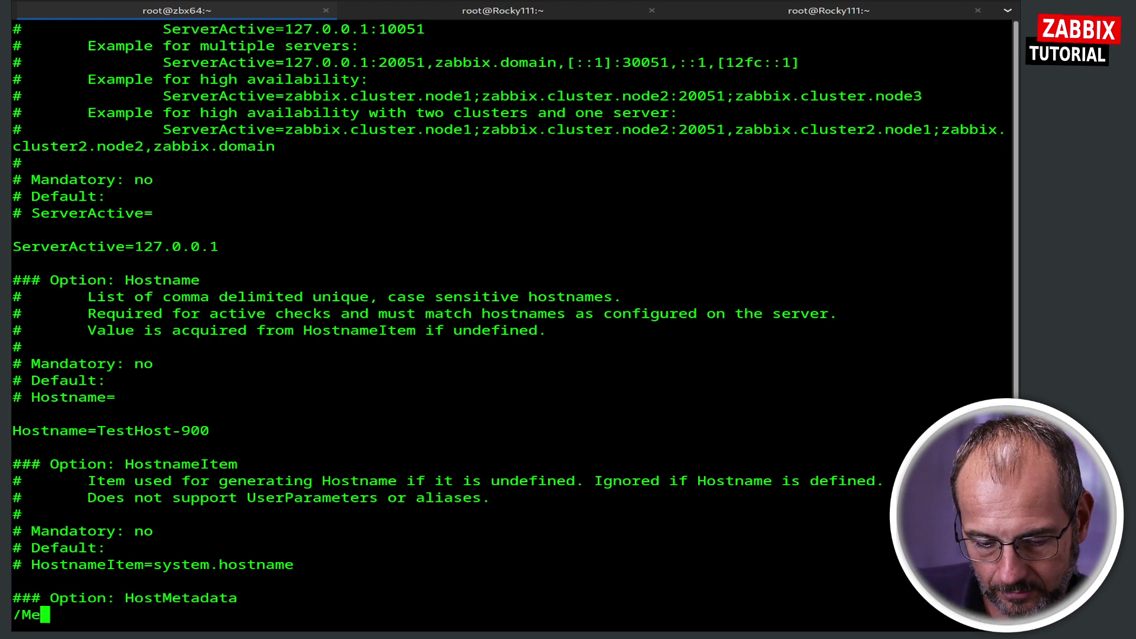
{"action": "type", "text": "ta"}
{"action": "key", "text": "Return"}
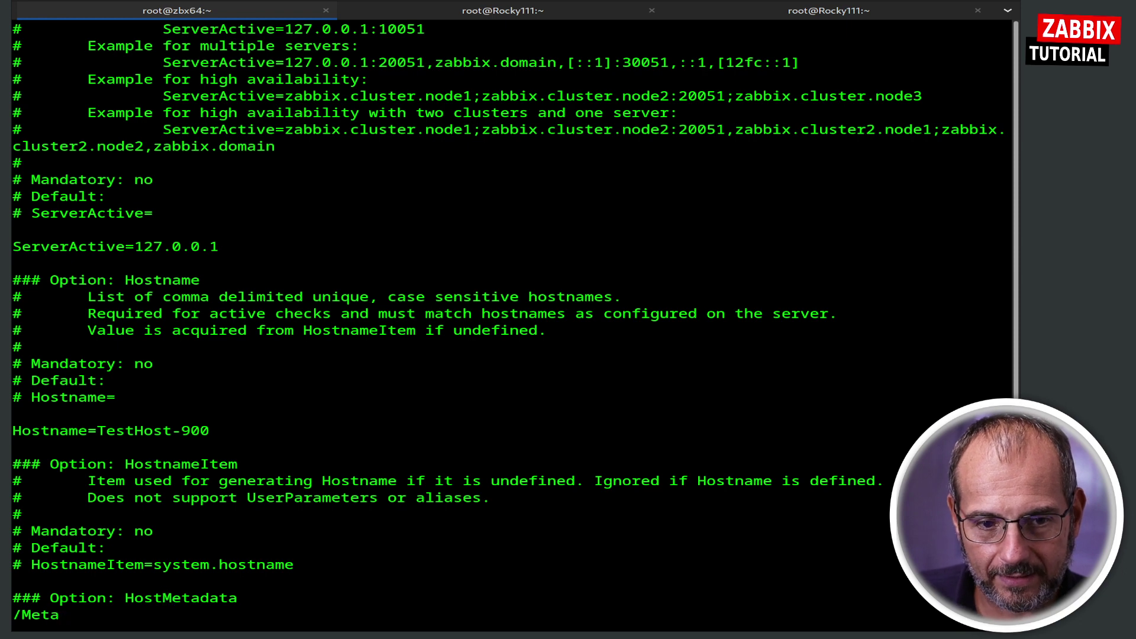
{"action": "key", "text": "n"}
{"action": "key", "text": "n"}
{"action": "key", "text": "n"}
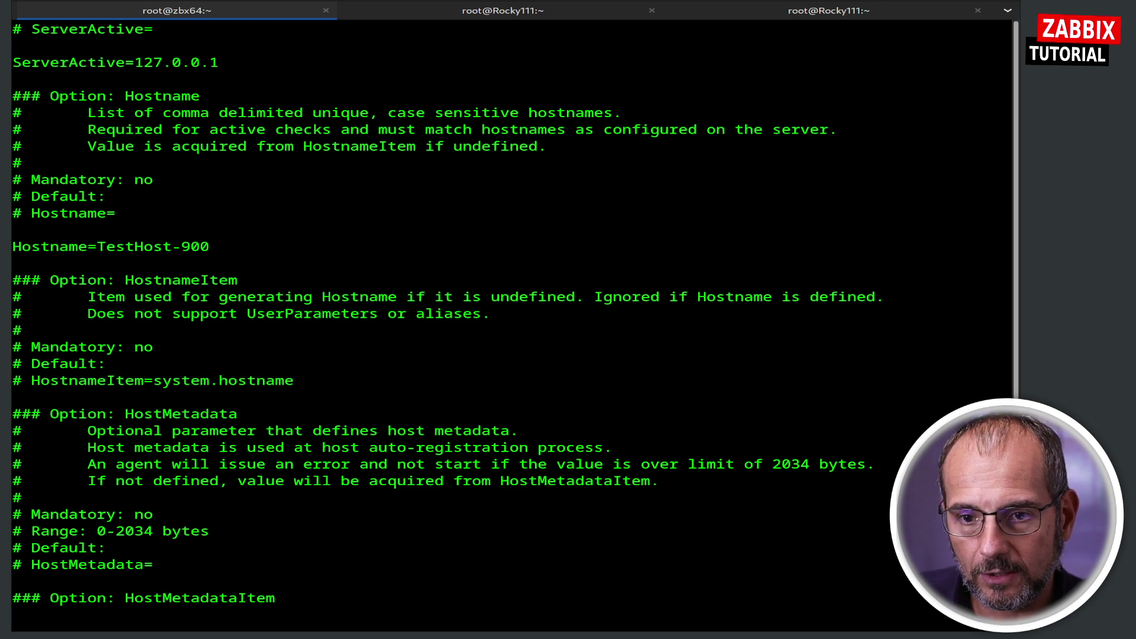
Inspect the item key and file path set for HostMetadataItem, and save and quit the configuration file
{"action": "key", "text": "Down"}
{"action": "key", "text": "Down"}
{"action": "key", "text": "Down"}
{"action": "key", "text": "Down"}
{"action": "key", "text": "Down"}
{"action": "key", "text": "Down"}
{"action": "key", "text": "Down"}
{"action": "key", "text": "Down"}
{"action": "key", "text": "Down"}
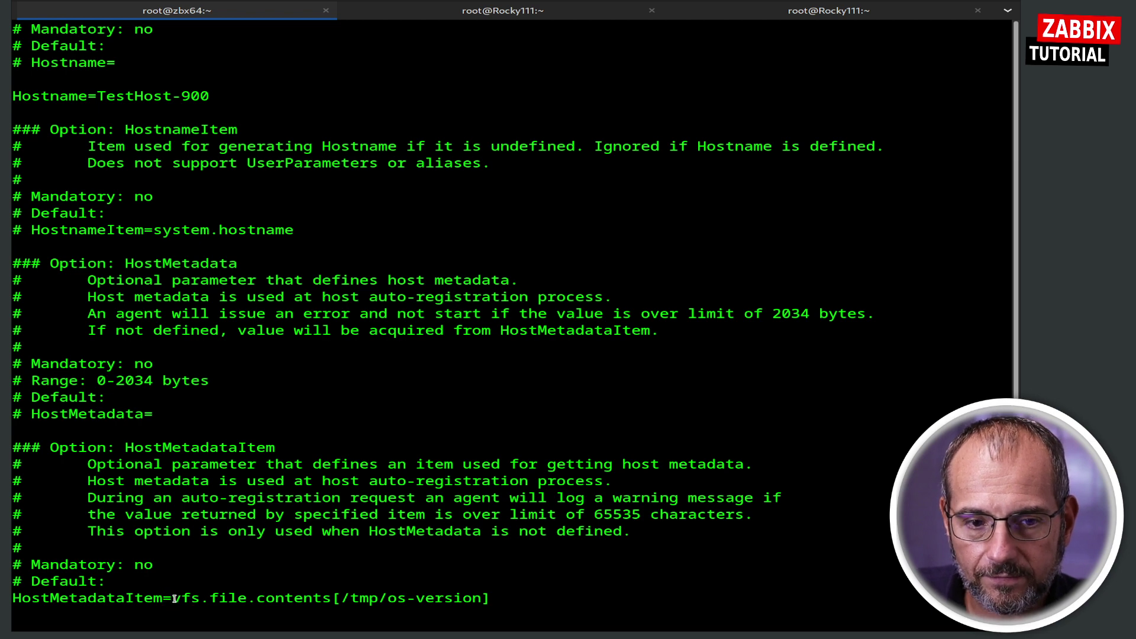
{"action": "left_click_drag", "start_coordinate": [173, 599], "coordinate": [327, 599]}
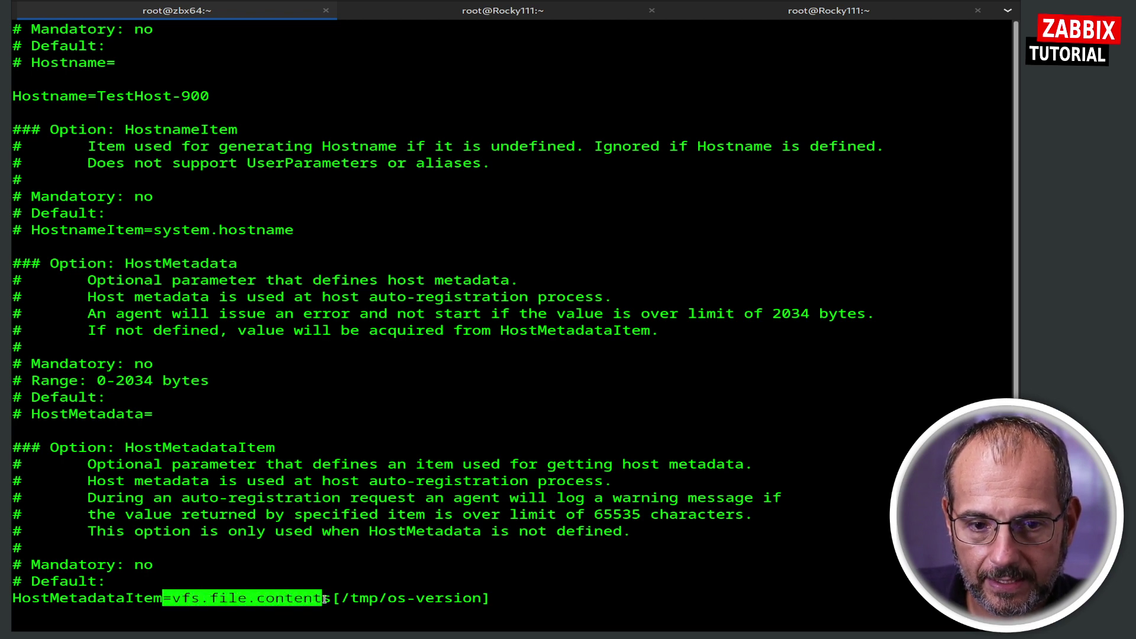
{"action": "left_click", "coordinate": [362, 602]}
{"action": "double_click", "coordinate": [363, 602]}
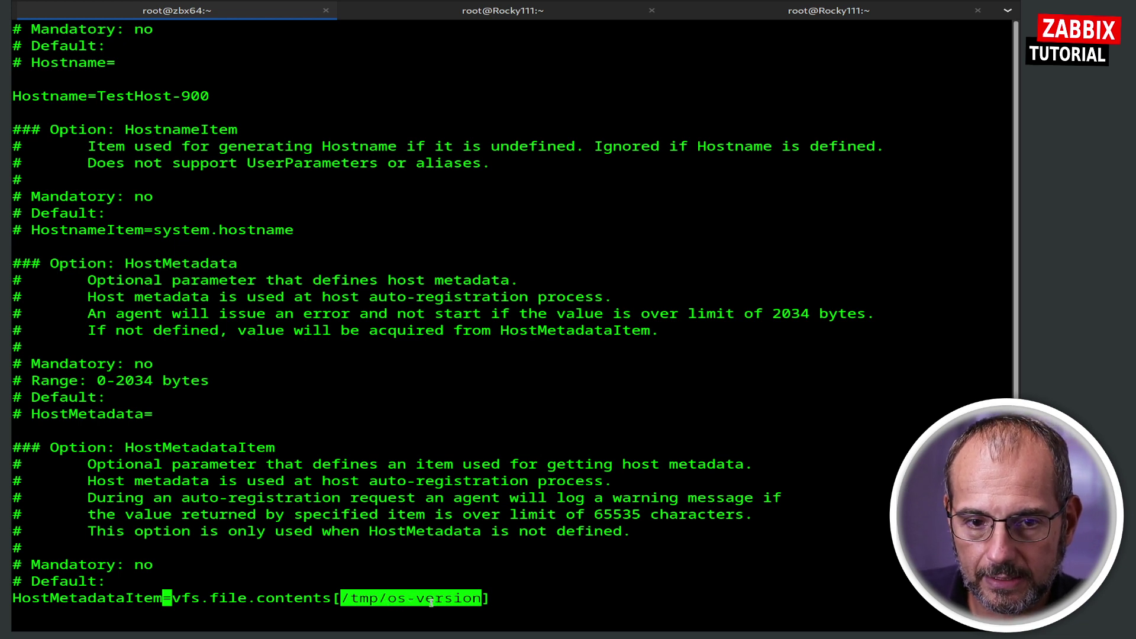
{"action": "type", "text": ":wq"}
{"action": "key", "text": "Return"}
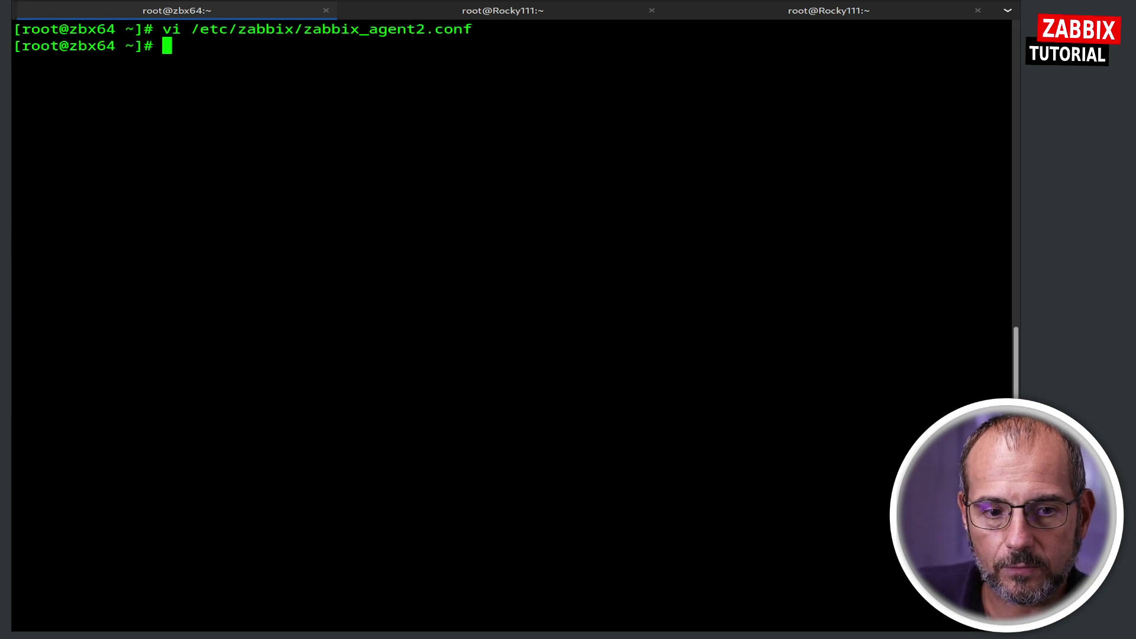
Display the contents of /tmp/os-version with cat and highlight the output
{"action": "key", "text": "ctrl+r"}
{"action": "type", "text": "cat"}
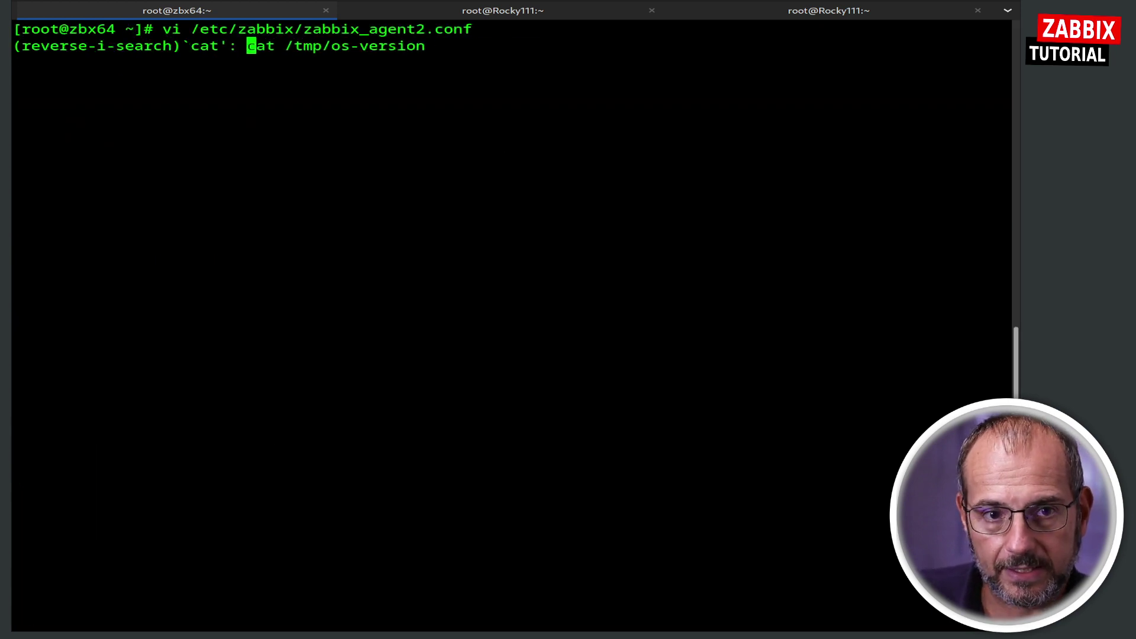
{"action": "key", "text": "Return"}
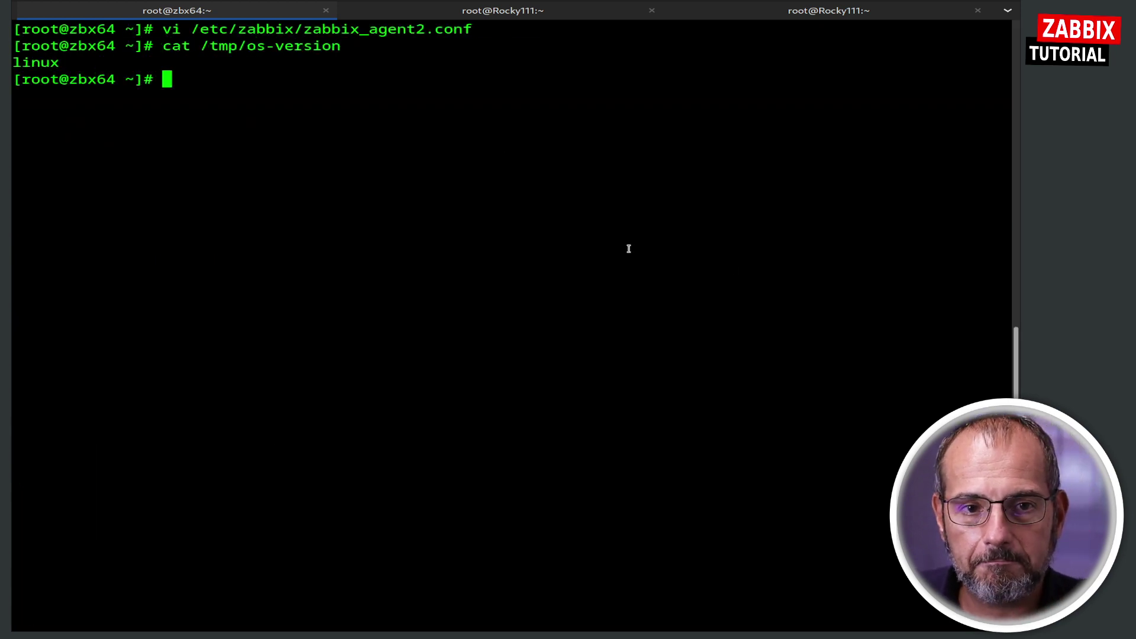
{"action": "double_click", "coordinate": [24, 68]}
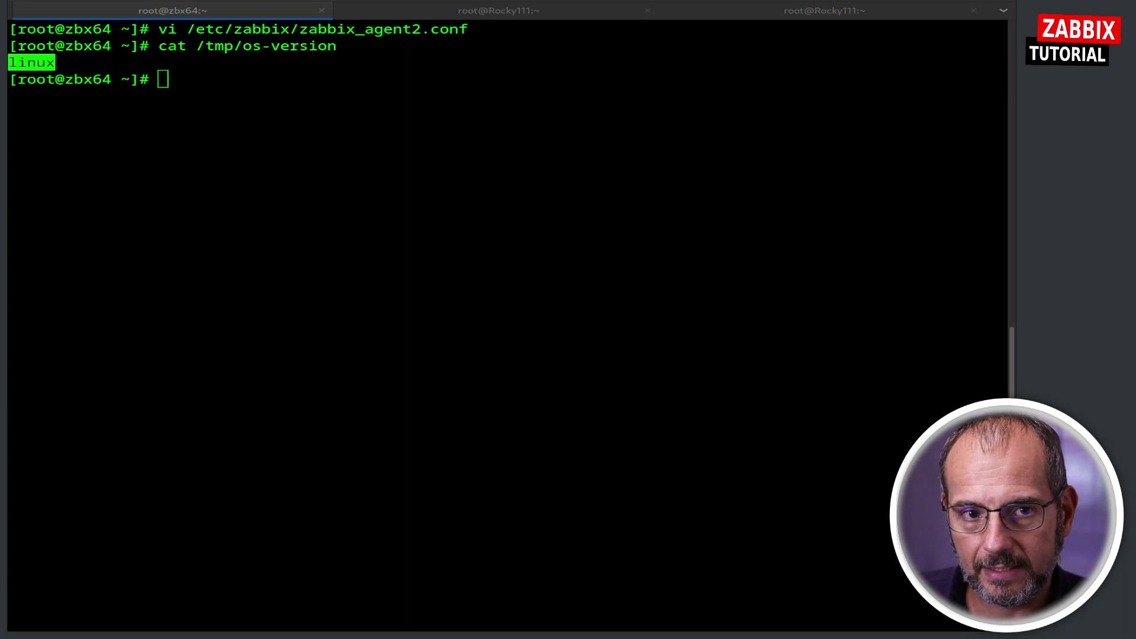
{"action": "left_click", "coordinate": [738, 427]}
{"action": "key", "text": "ctrl+r"}
{"action": "type", "text": "stop"}
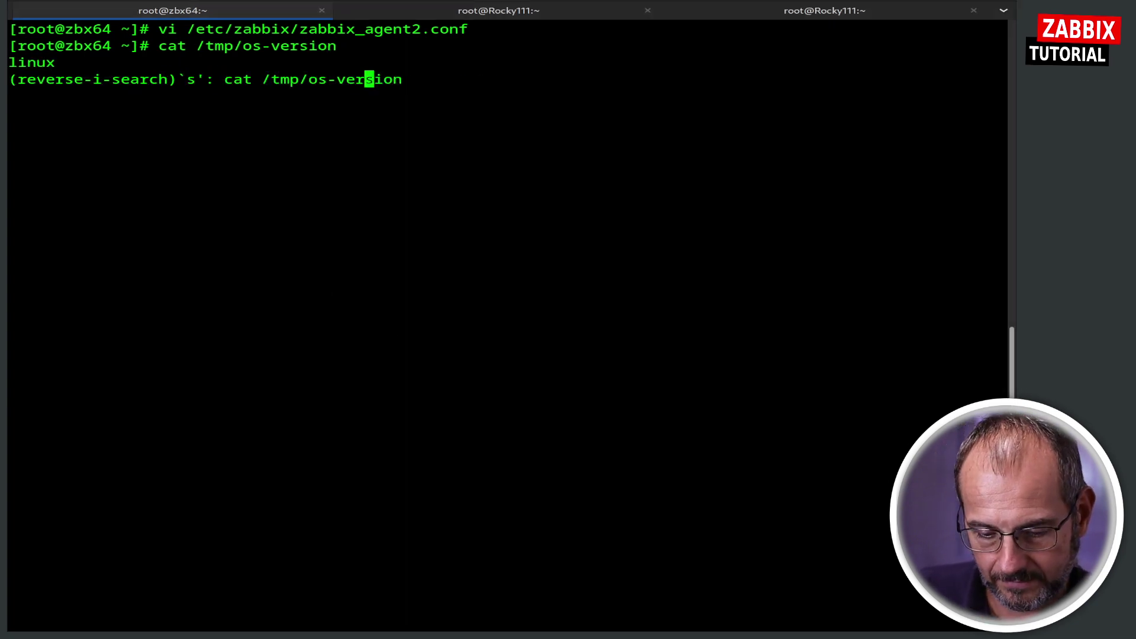
{"action": "key", "text": "ctrl+c"}
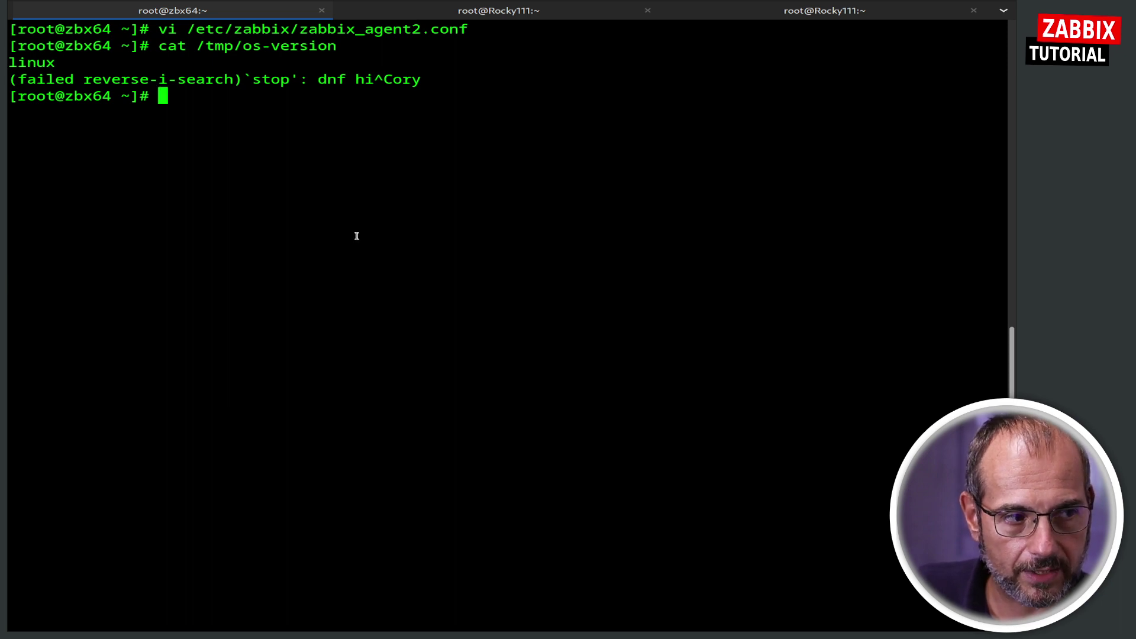
{"action": "key", "text": "ctrl+r"}
{"action": "type", "text": "stop"}
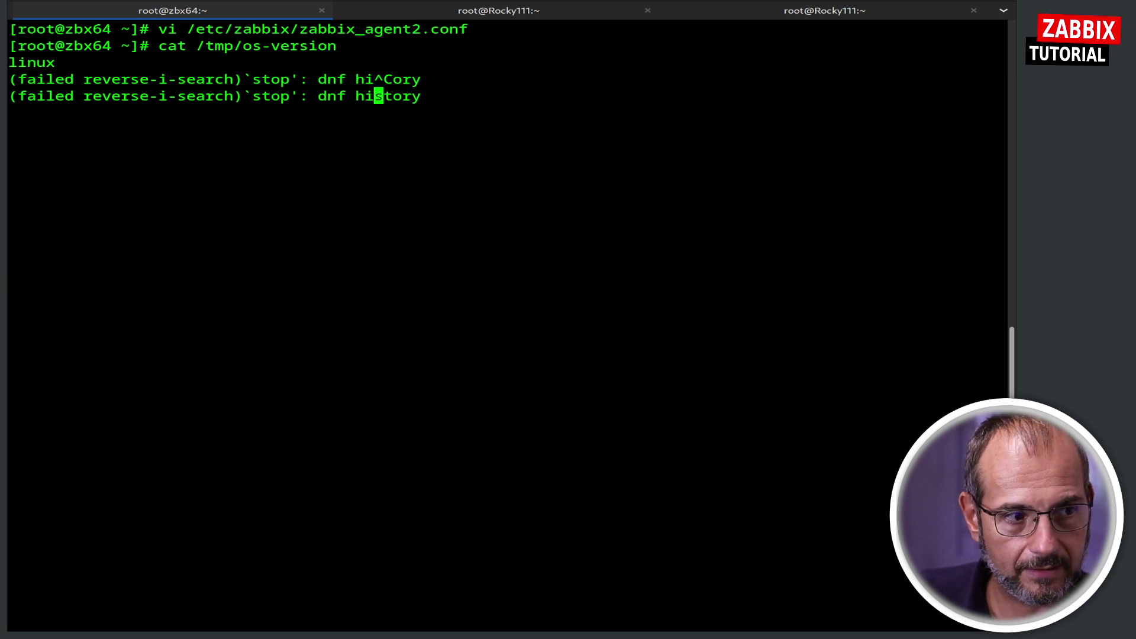
{"action": "key", "text": "ctrl+c"}
Stop the zabbix-agent2 service with systemctl
{"action": "type", "text": "sys"}
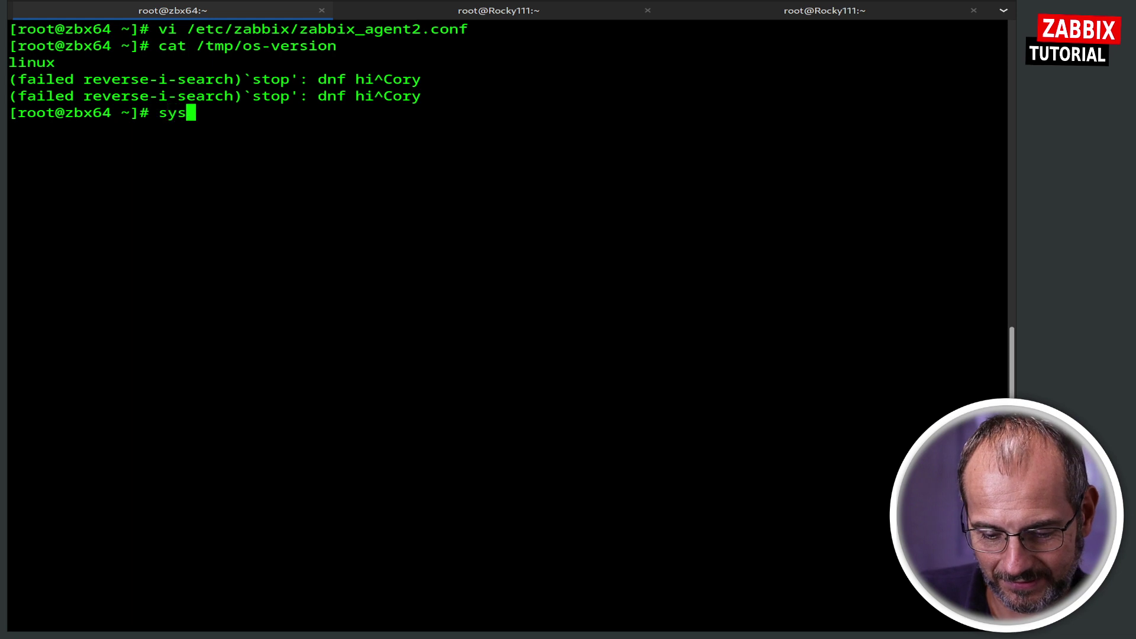
{"action": "type", "text": "temctl stop zab"}
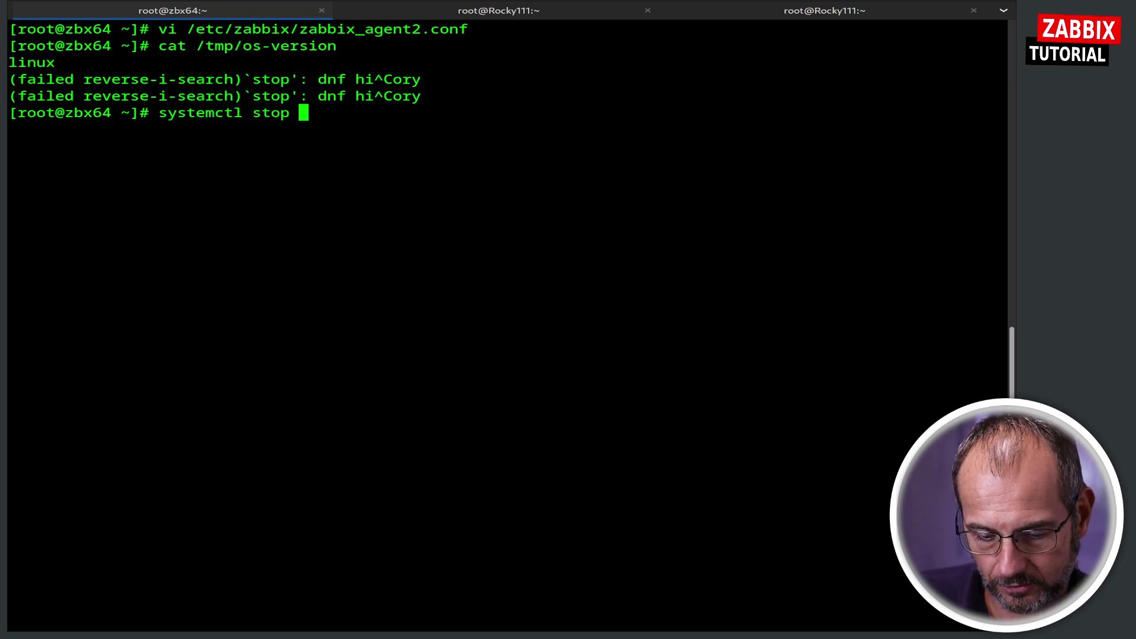
{"action": "key", "text": "Tab"}
{"action": "key", "text": "BackSpace"}
{"action": "key", "text": "BackSpace"}
{"action": "key", "text": "BackSpace"}
{"action": "key", "text": "BackSpace"}
{"action": "key", "text": "BackSpace"}
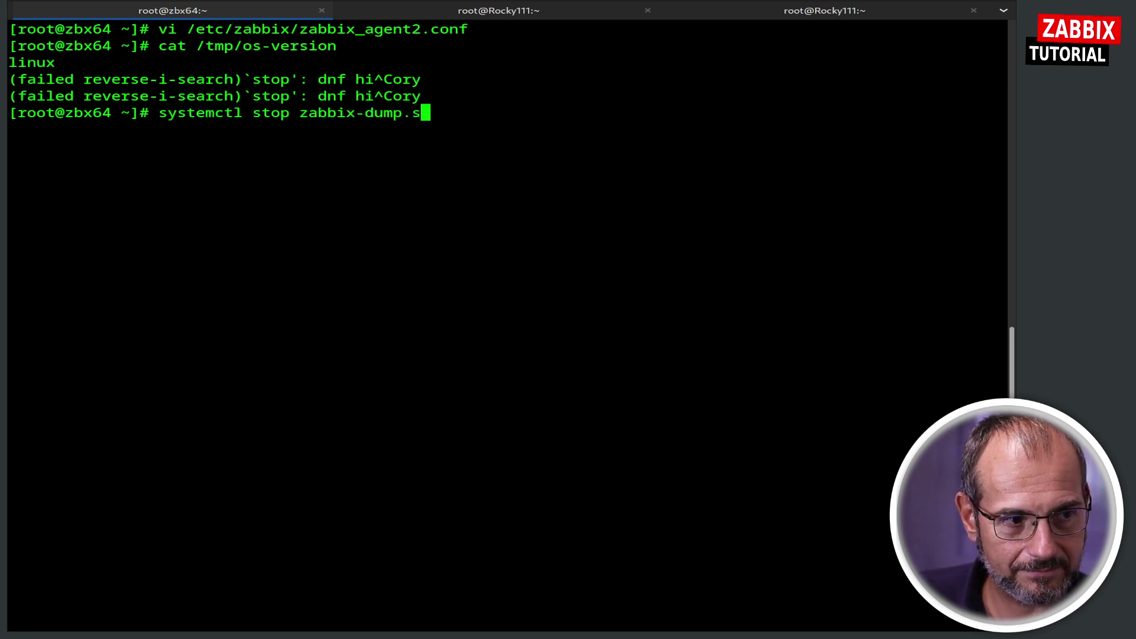
{"action": "key", "text": "BackSpace"}
{"action": "key", "text": "BackSpace"}
{"action": "key", "text": "BackSpace"}
{"action": "type", "text": "agent2"}
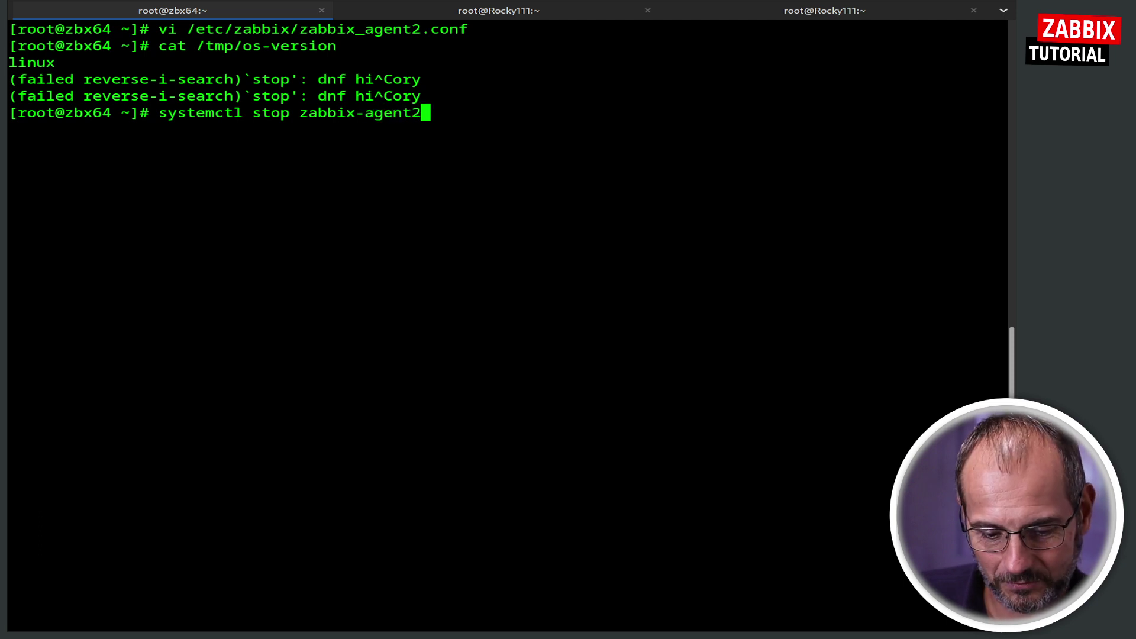
{"action": "key", "text": "Return"}
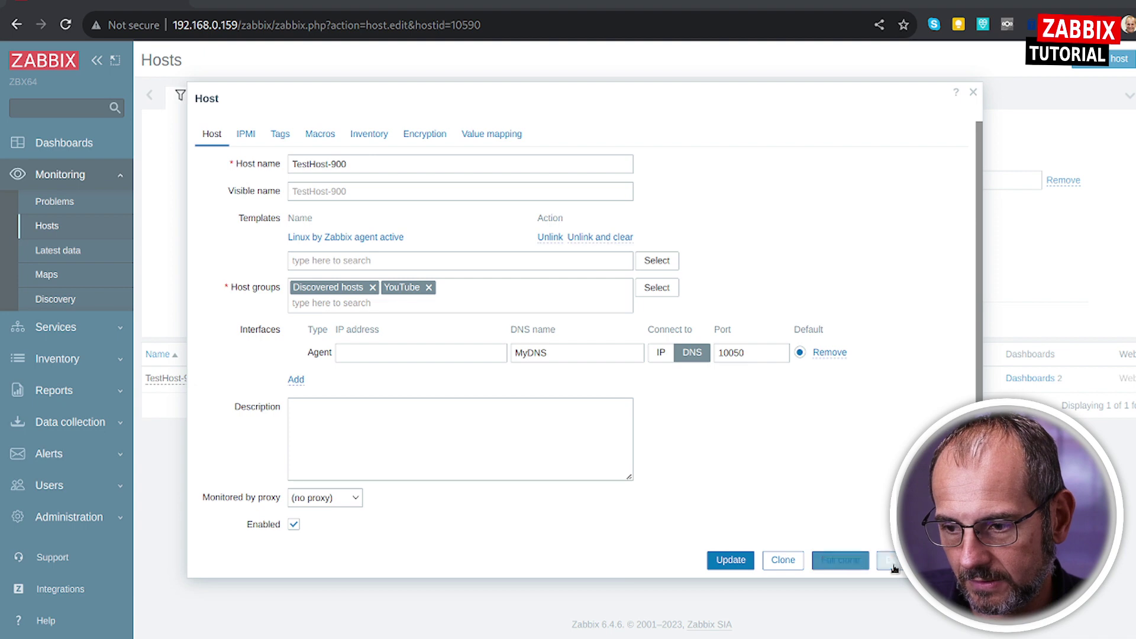
In the Zabbix web frontend, delete the host TestHost-900 and reapply the host filter for 900
{"action": "left_click", "coordinate": [897, 562]}
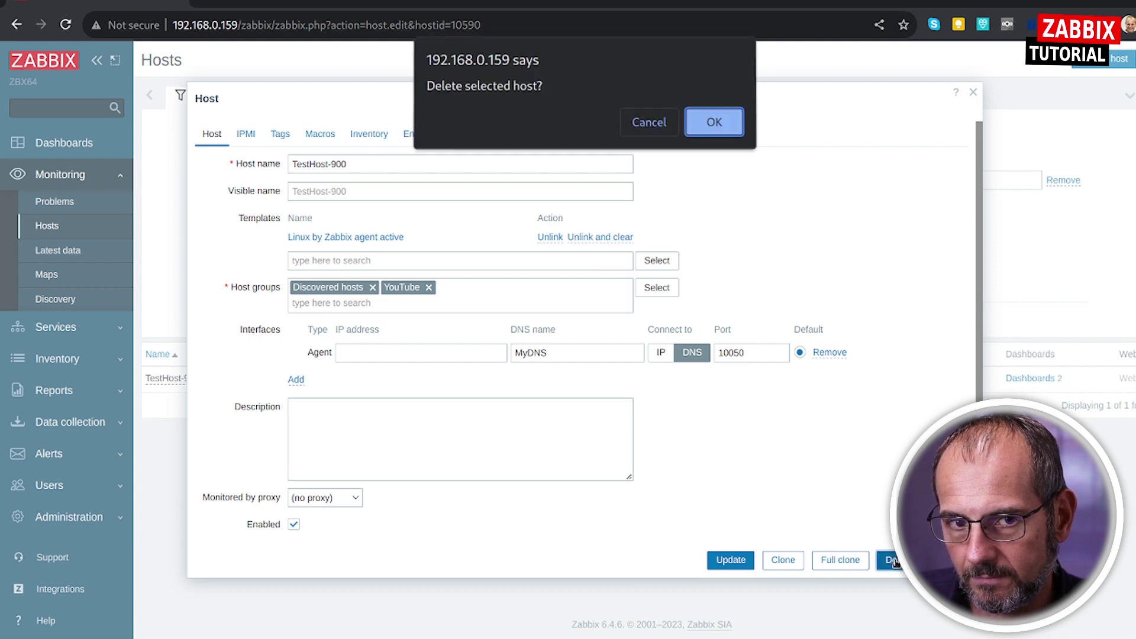
{"action": "left_click", "coordinate": [715, 124]}
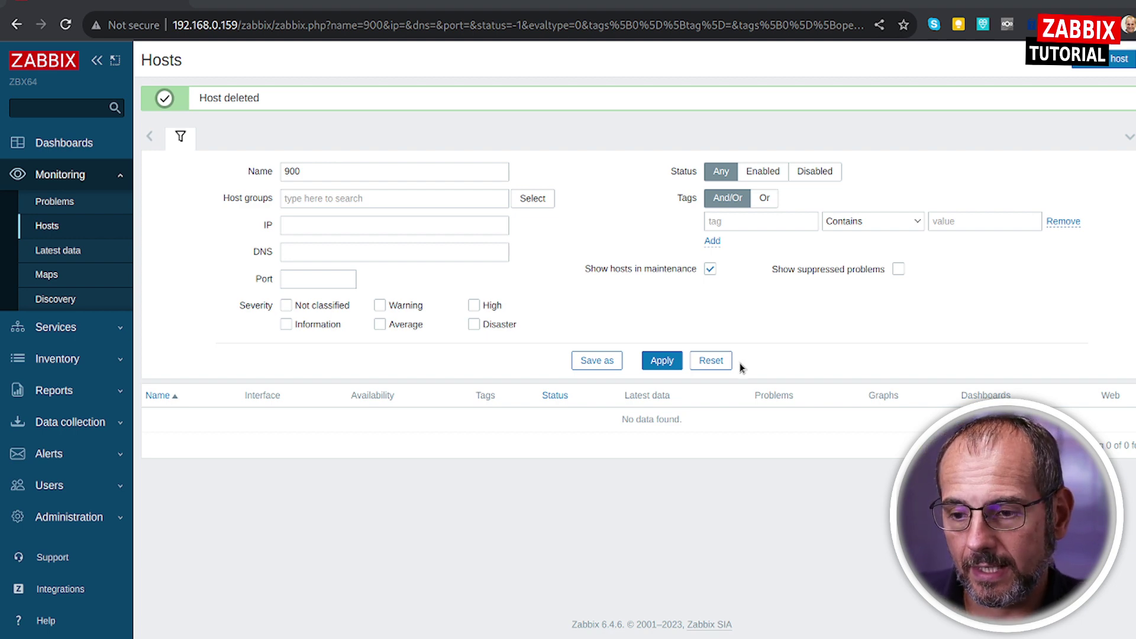
{"action": "left_click", "coordinate": [669, 366]}
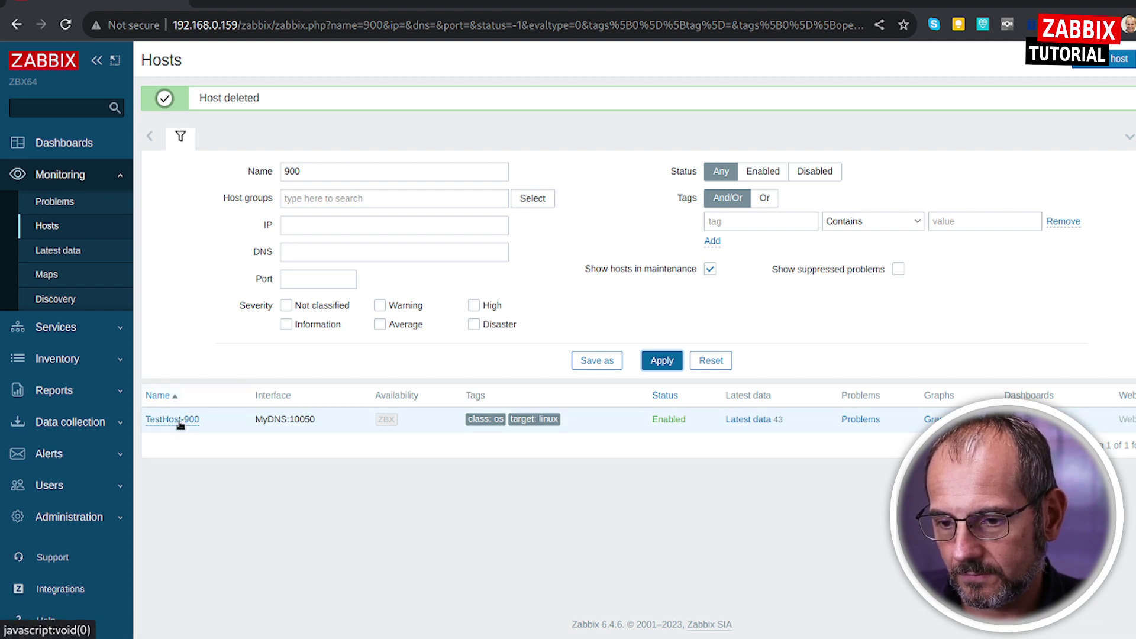
Open the list of autoregistration actions to view their conditions and operations
{"action": "left_click", "coordinate": [78, 454]}
{"action": "left_click", "coordinate": [57, 359]}
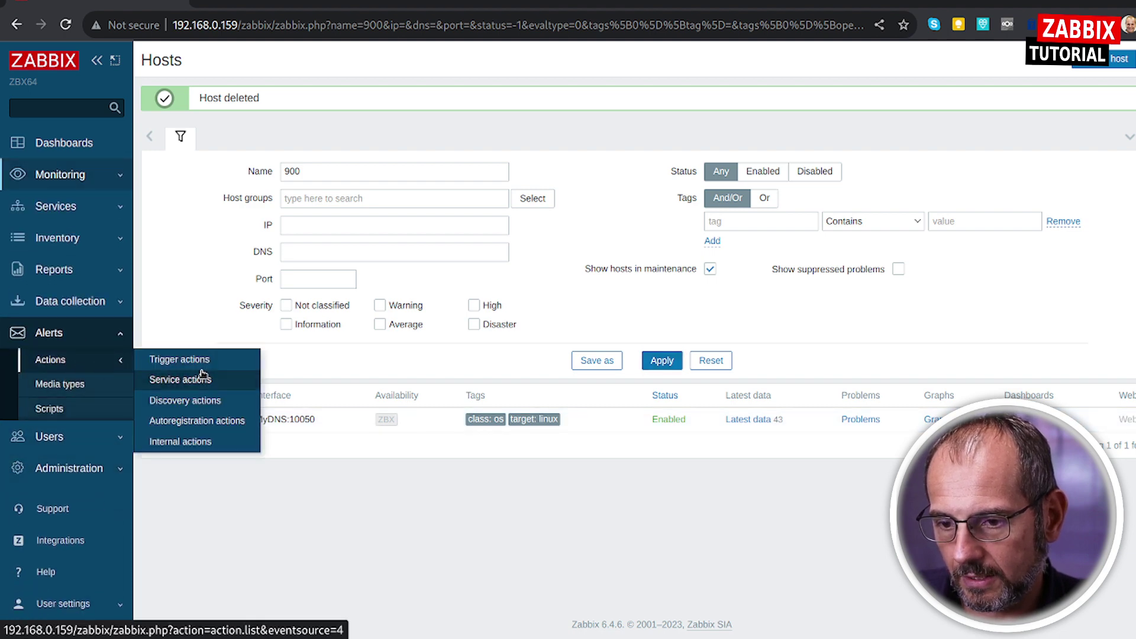
{"action": "left_click", "coordinate": [212, 423]}
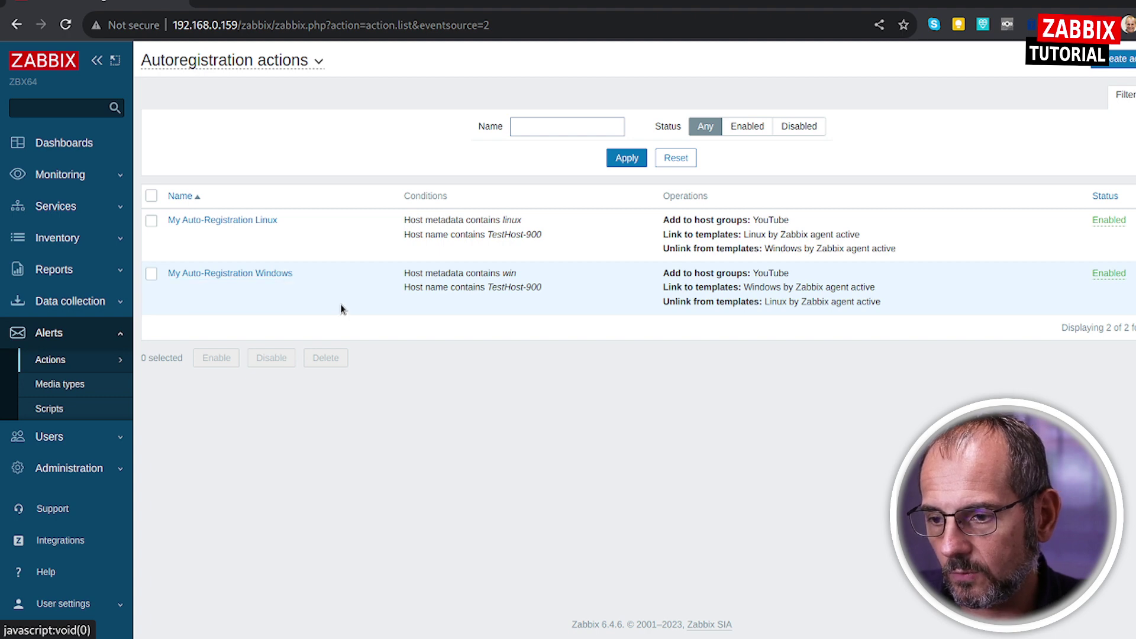
Examine the conditions, host group and linked and unlinked templates of the Linux and Windows autoregistration actions
{"action": "left_click_drag", "start_coordinate": [742, 223], "coordinate": [747, 223]}
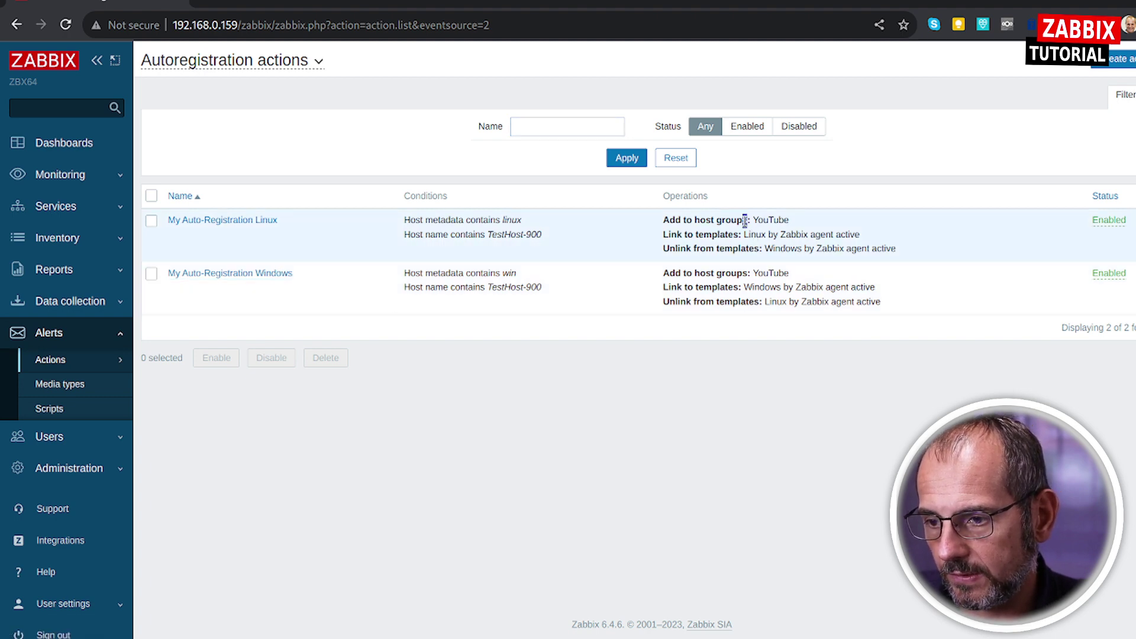
{"action": "left_click_drag", "start_coordinate": [424, 220], "coordinate": [542, 235]}
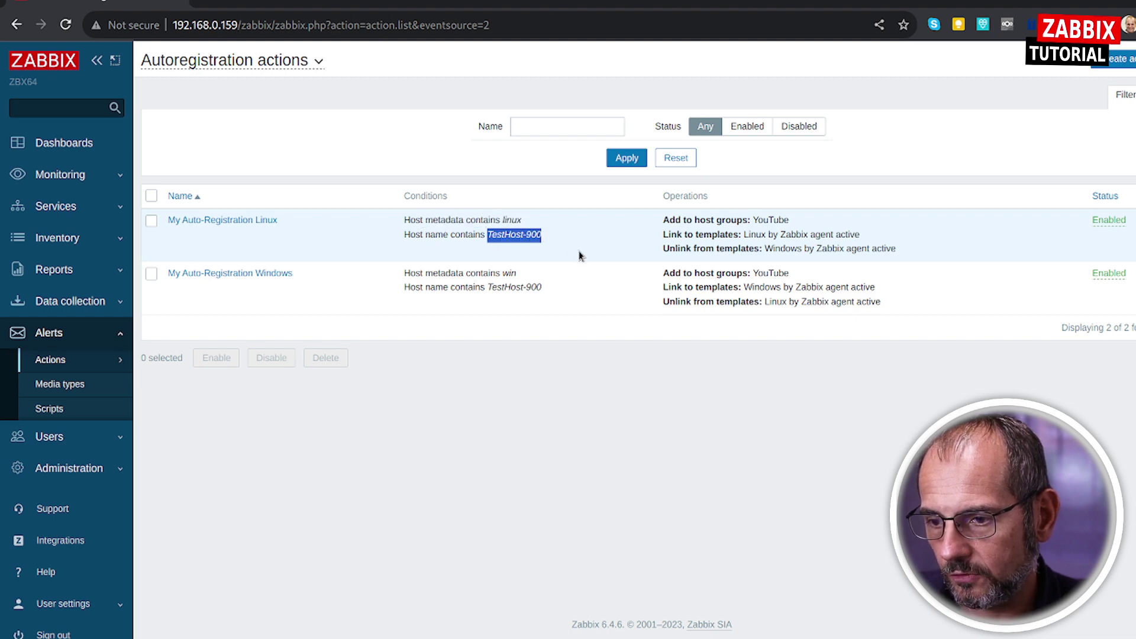
{"action": "double_click", "coordinate": [761, 218]}
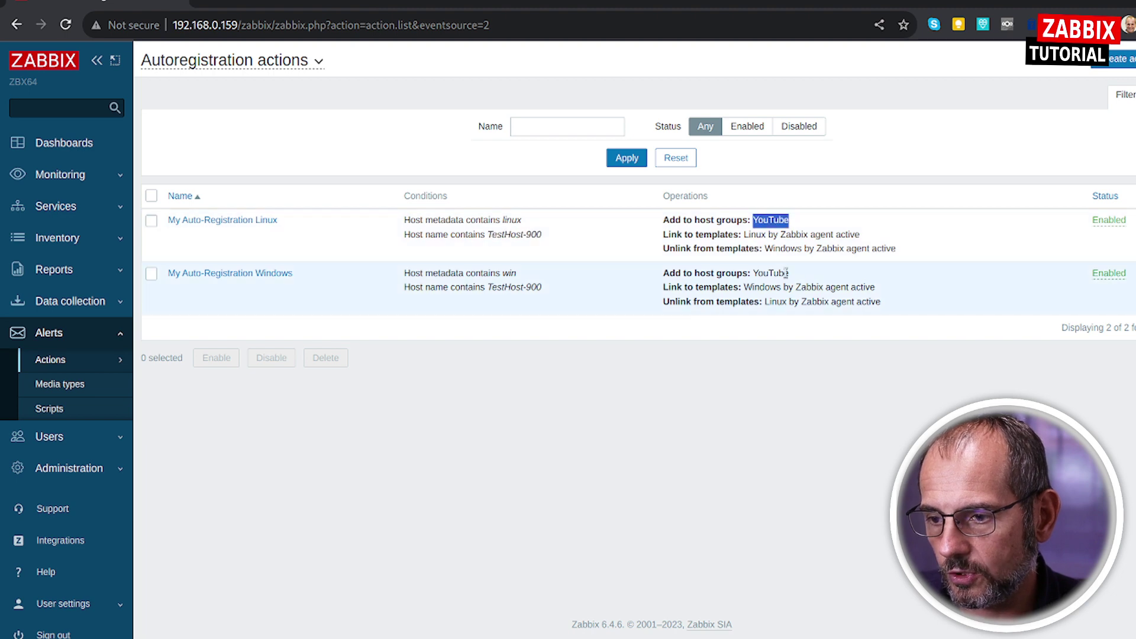
{"action": "left_click_drag", "start_coordinate": [815, 233], "coordinate": [860, 234]}
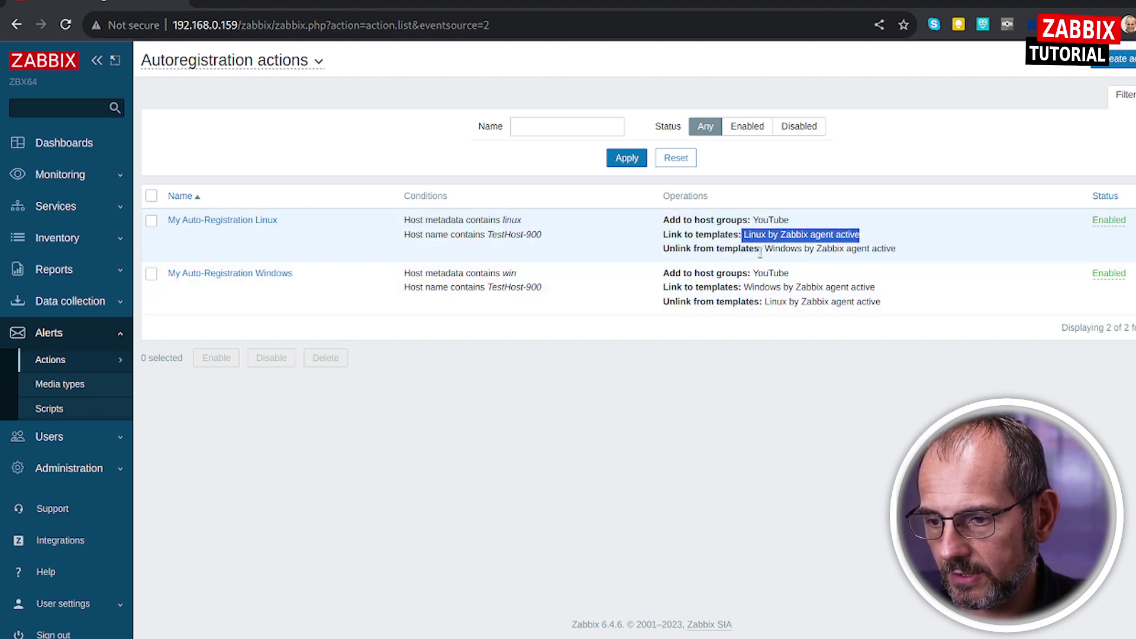
{"action": "left_click_drag", "start_coordinate": [765, 248], "coordinate": [896, 248]}
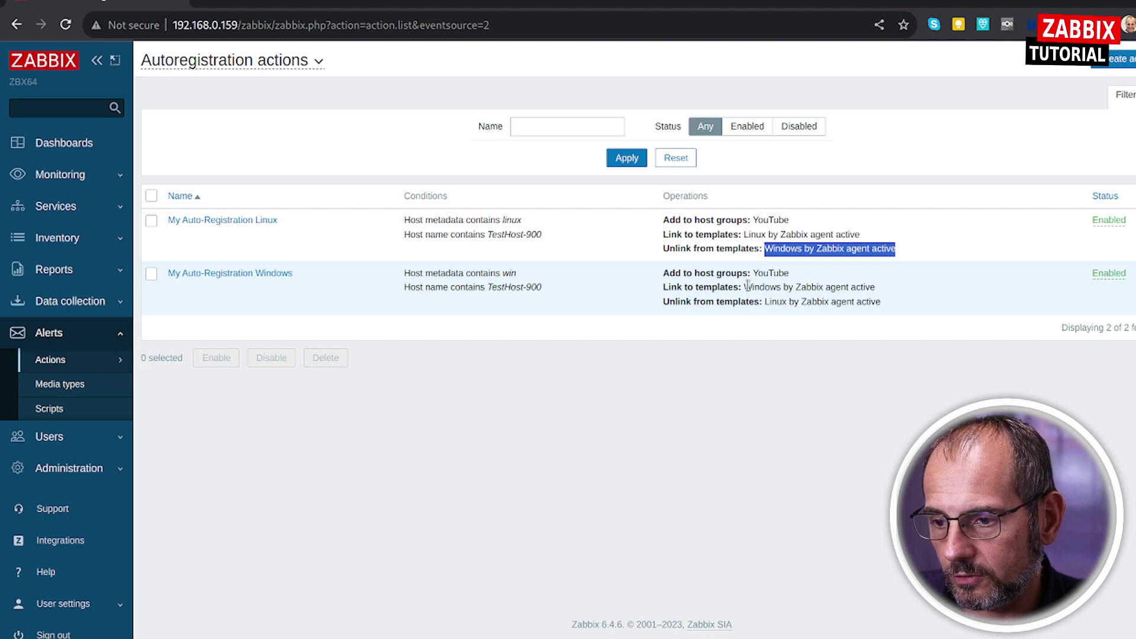
{"action": "double_click", "coordinate": [506, 273]}
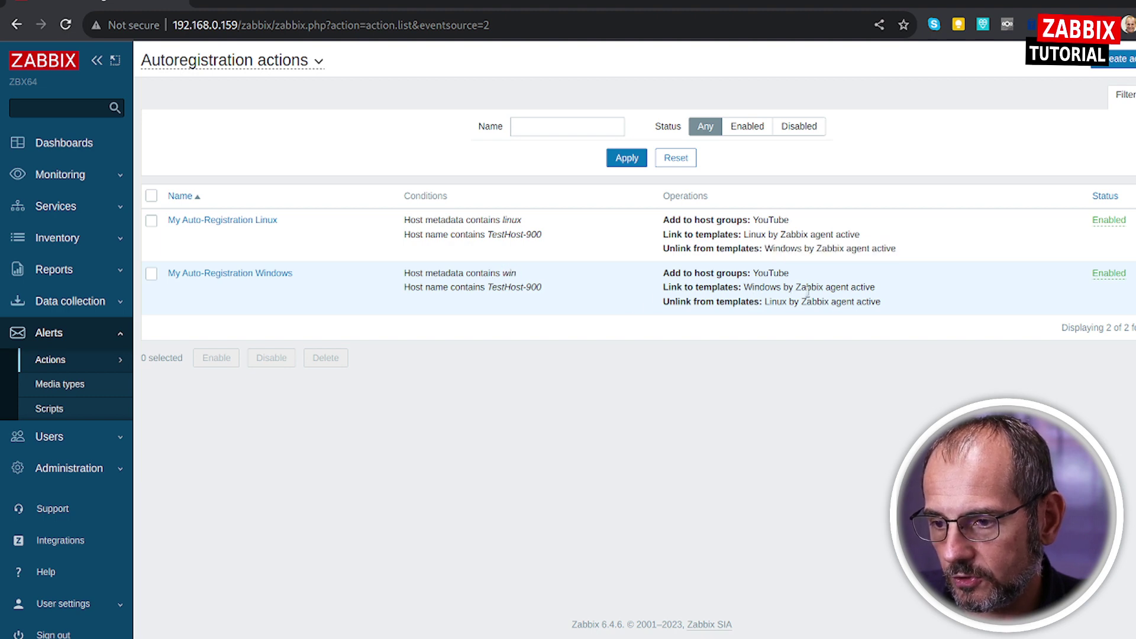
{"action": "double_click", "coordinate": [809, 287]}
{"action": "triple_click", "coordinate": [789, 302]}
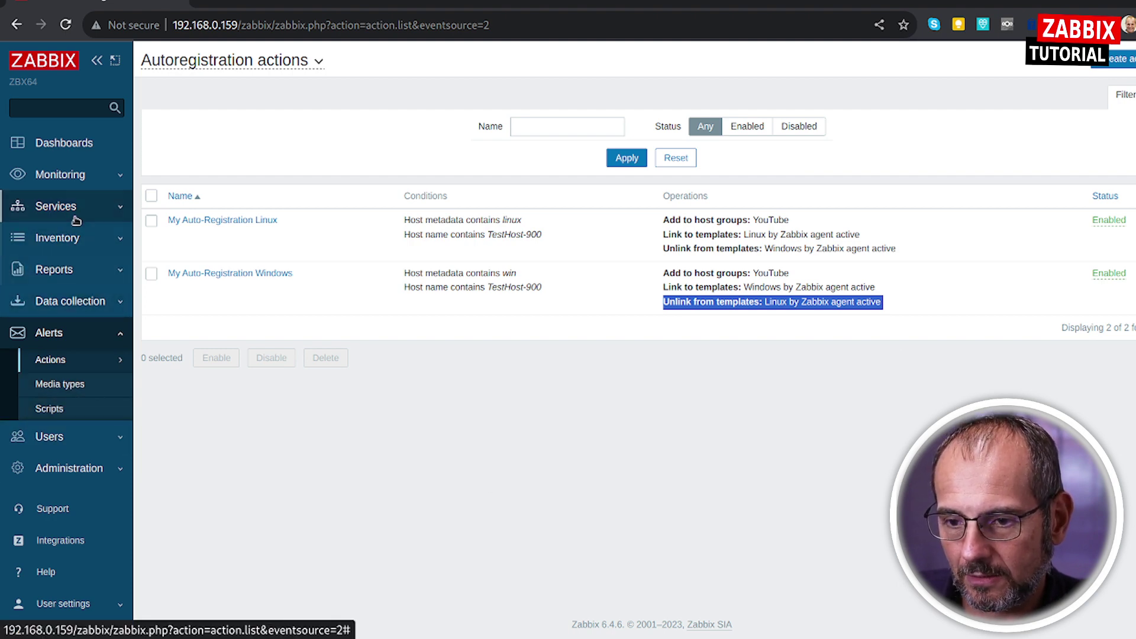
Open the data collection host list and filter the hosts by the name 900
{"action": "left_click", "coordinate": [72, 177]}
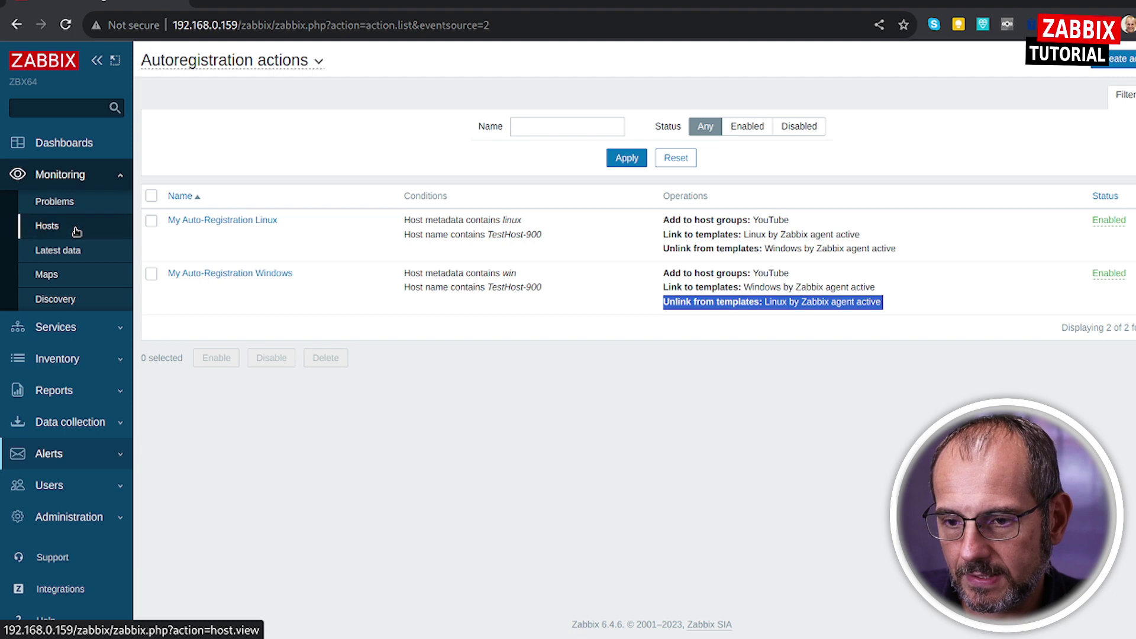
{"action": "left_click", "coordinate": [71, 422]}
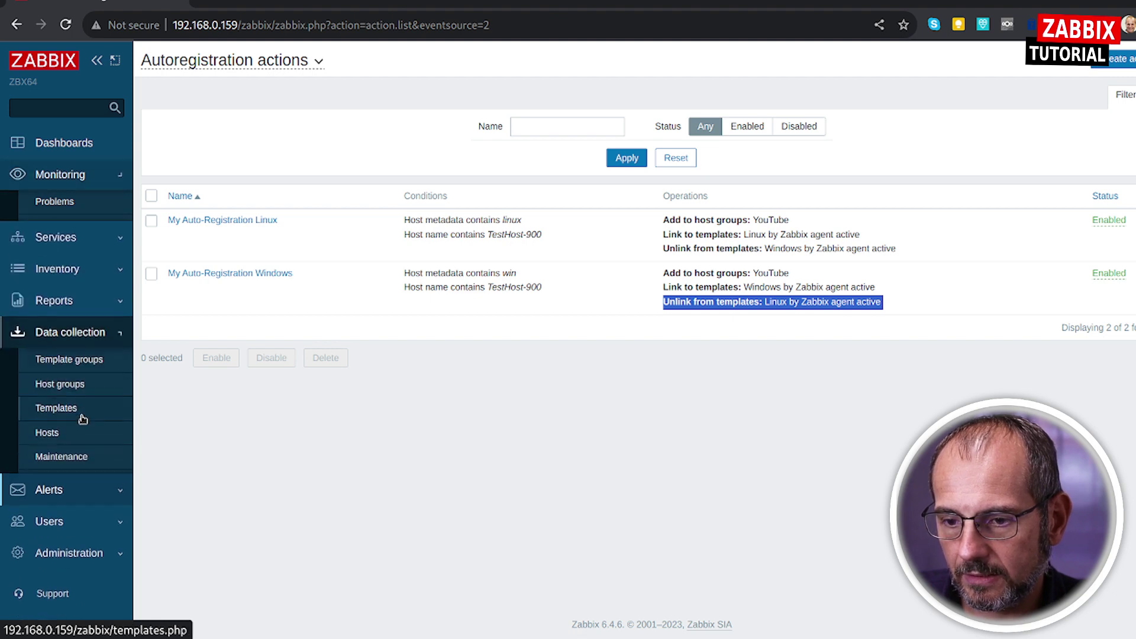
{"action": "left_click", "coordinate": [59, 402]}
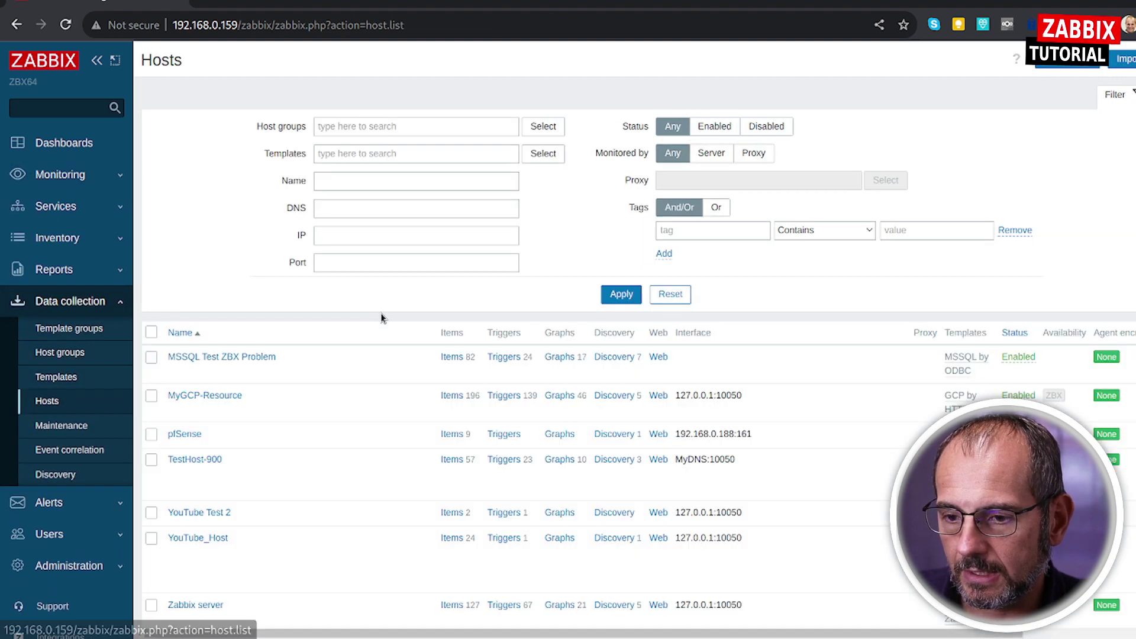
{"action": "left_click", "coordinate": [354, 179]}
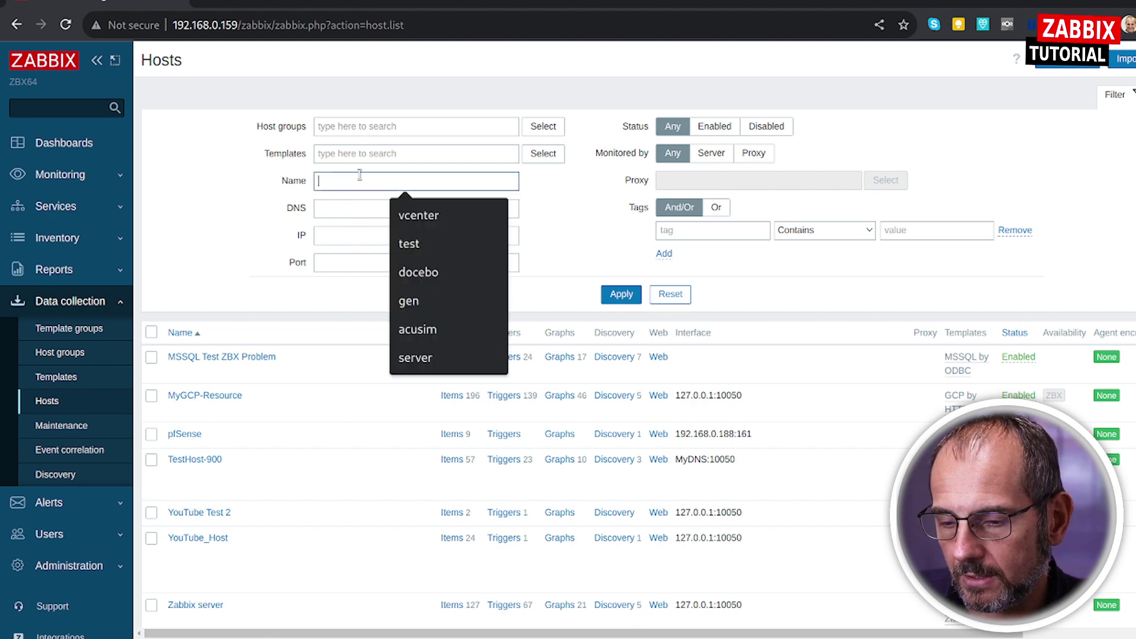
{"action": "type", "text": "900"}
{"action": "key", "text": "Return"}
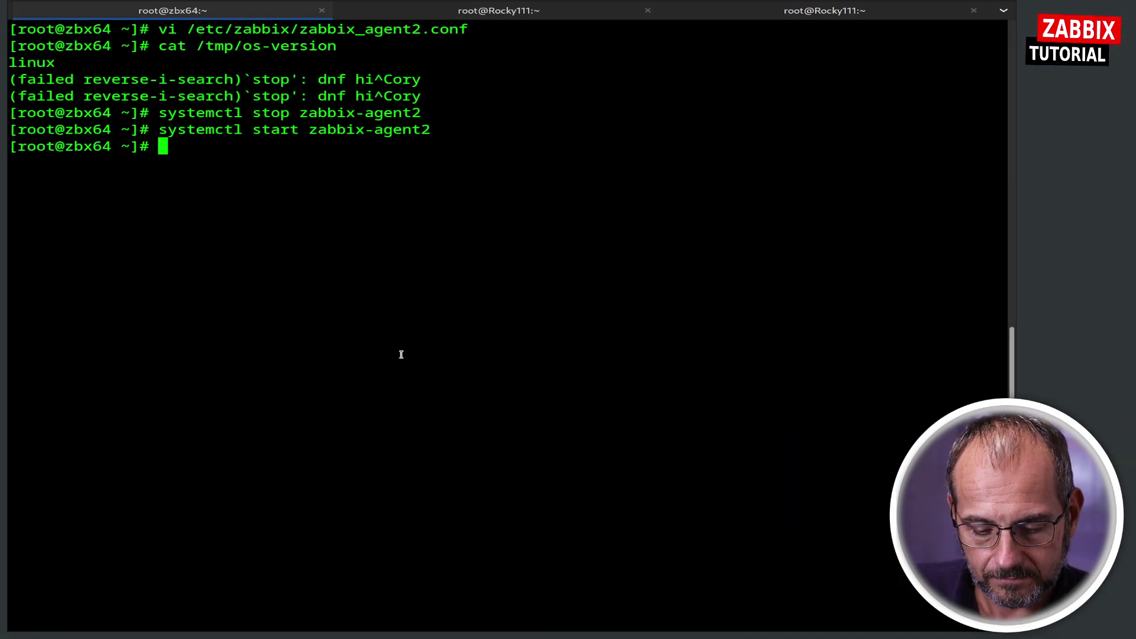
In the terminal, overwrite /tmp/os-version with win using echo, and display the file's contents with cat
{"action": "key", "text": "ctrl+r"}
{"action": "type", "text": "echo"}
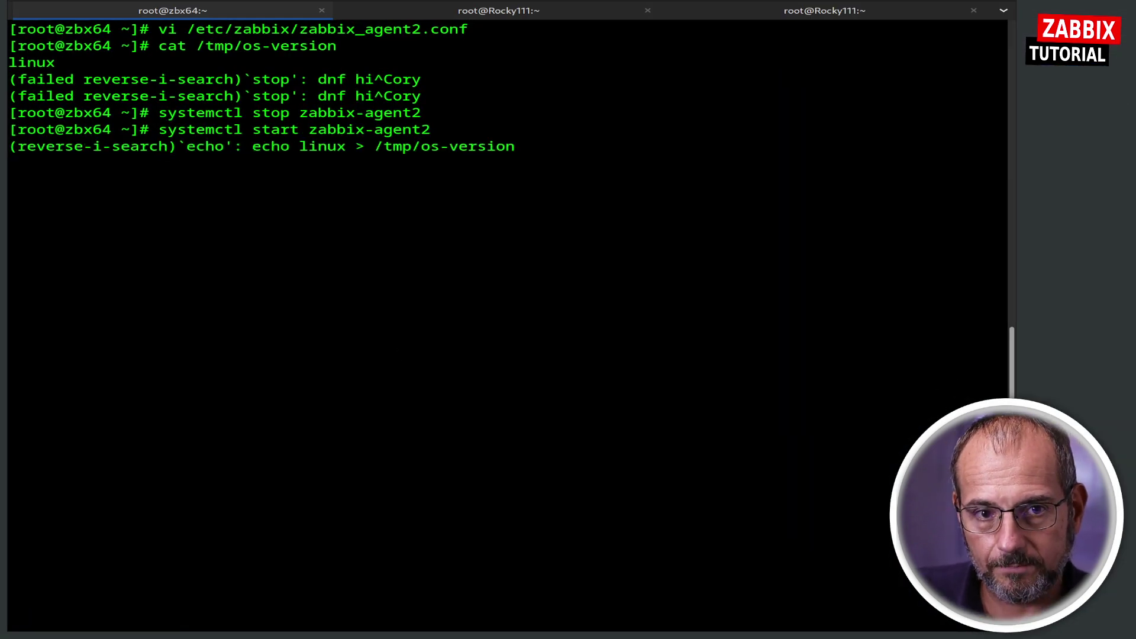
{"action": "key", "text": "ctrl+r"}
{"action": "key", "text": "Return"}
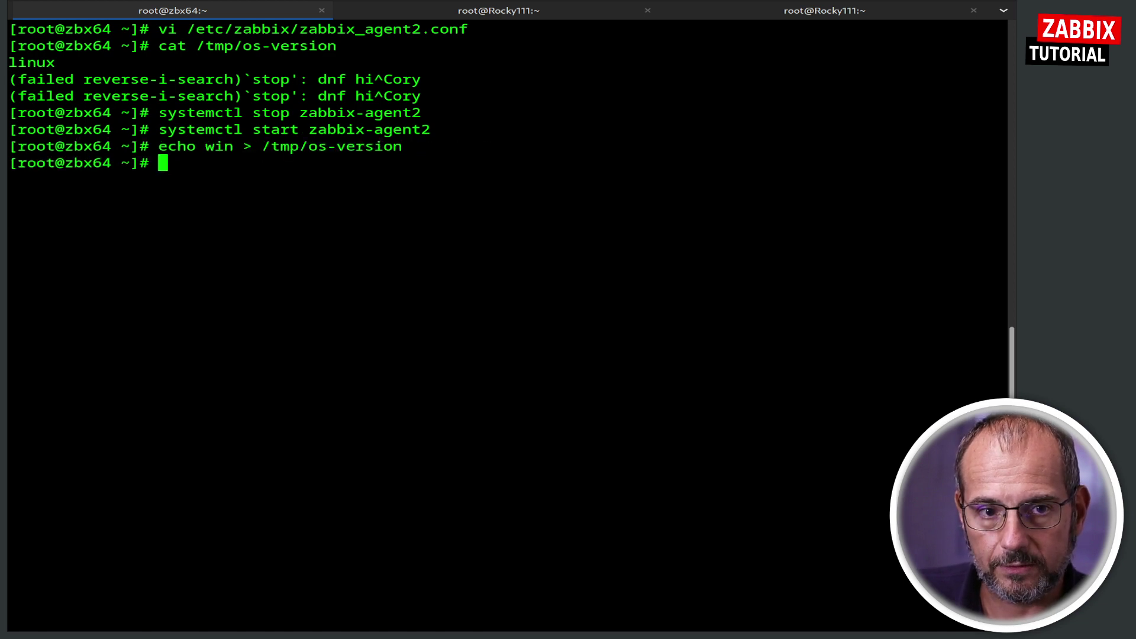
{"action": "key", "text": "ctrl+r"}
{"action": "type", "text": "cat"}
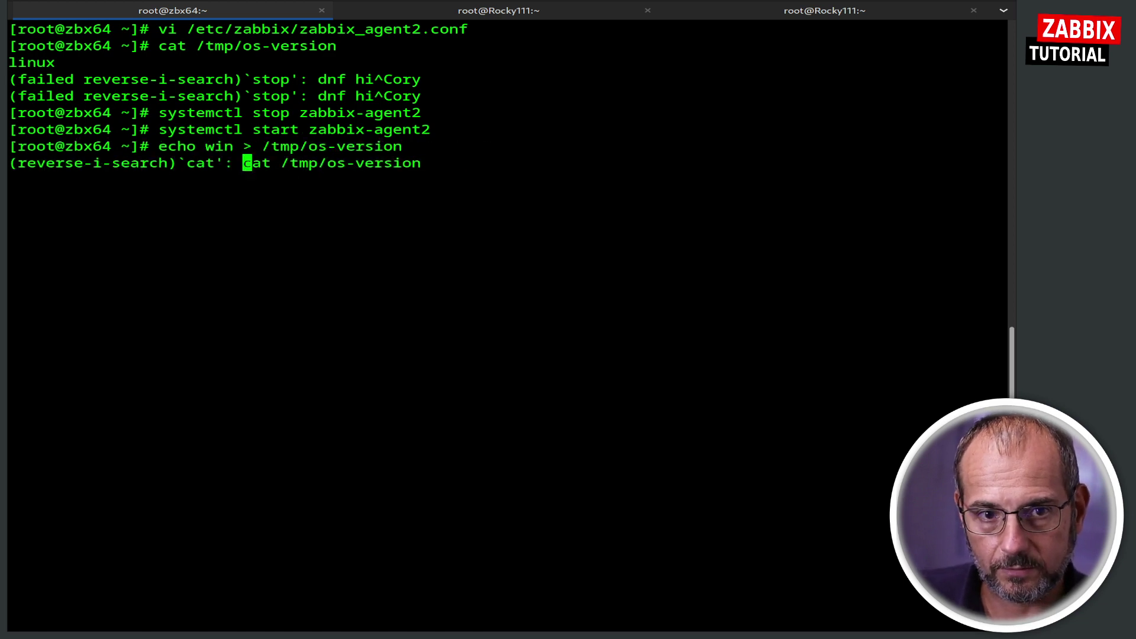
{"action": "key", "text": "Return"}
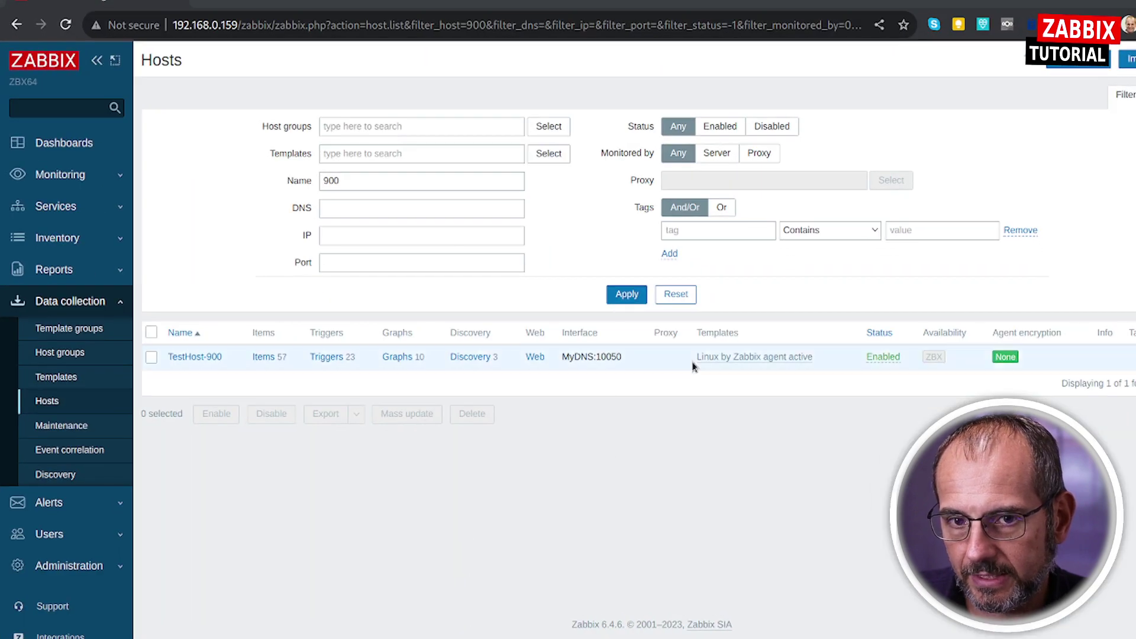
In the Zabbix web frontend, reapply the host filter for 900 to check the template linked to TestHost-900
{"action": "left_click", "coordinate": [632, 300]}
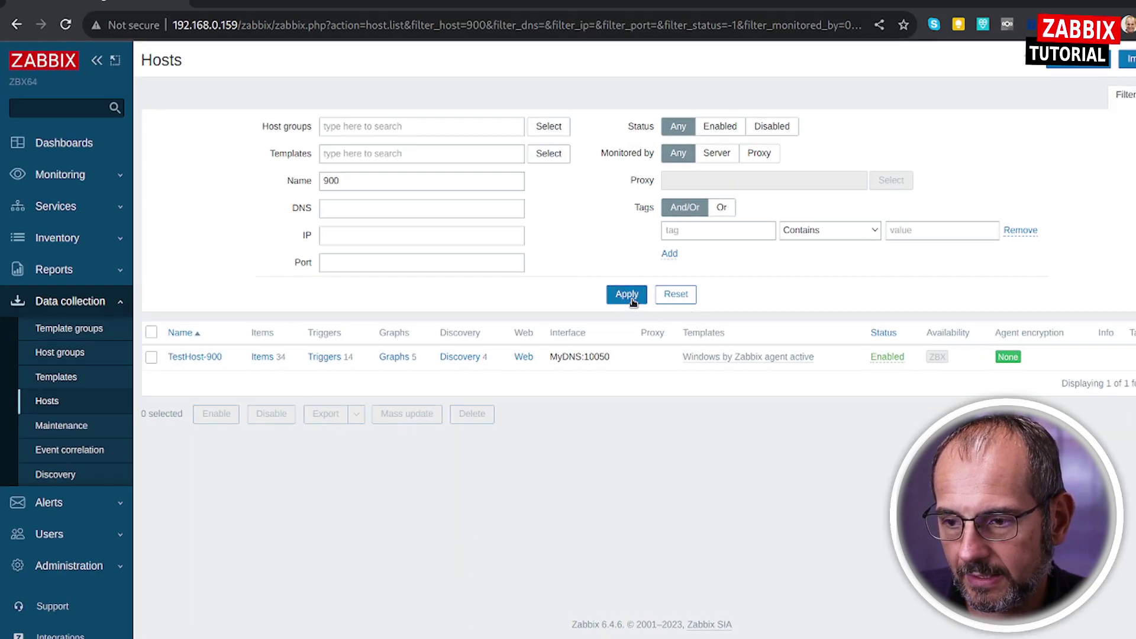